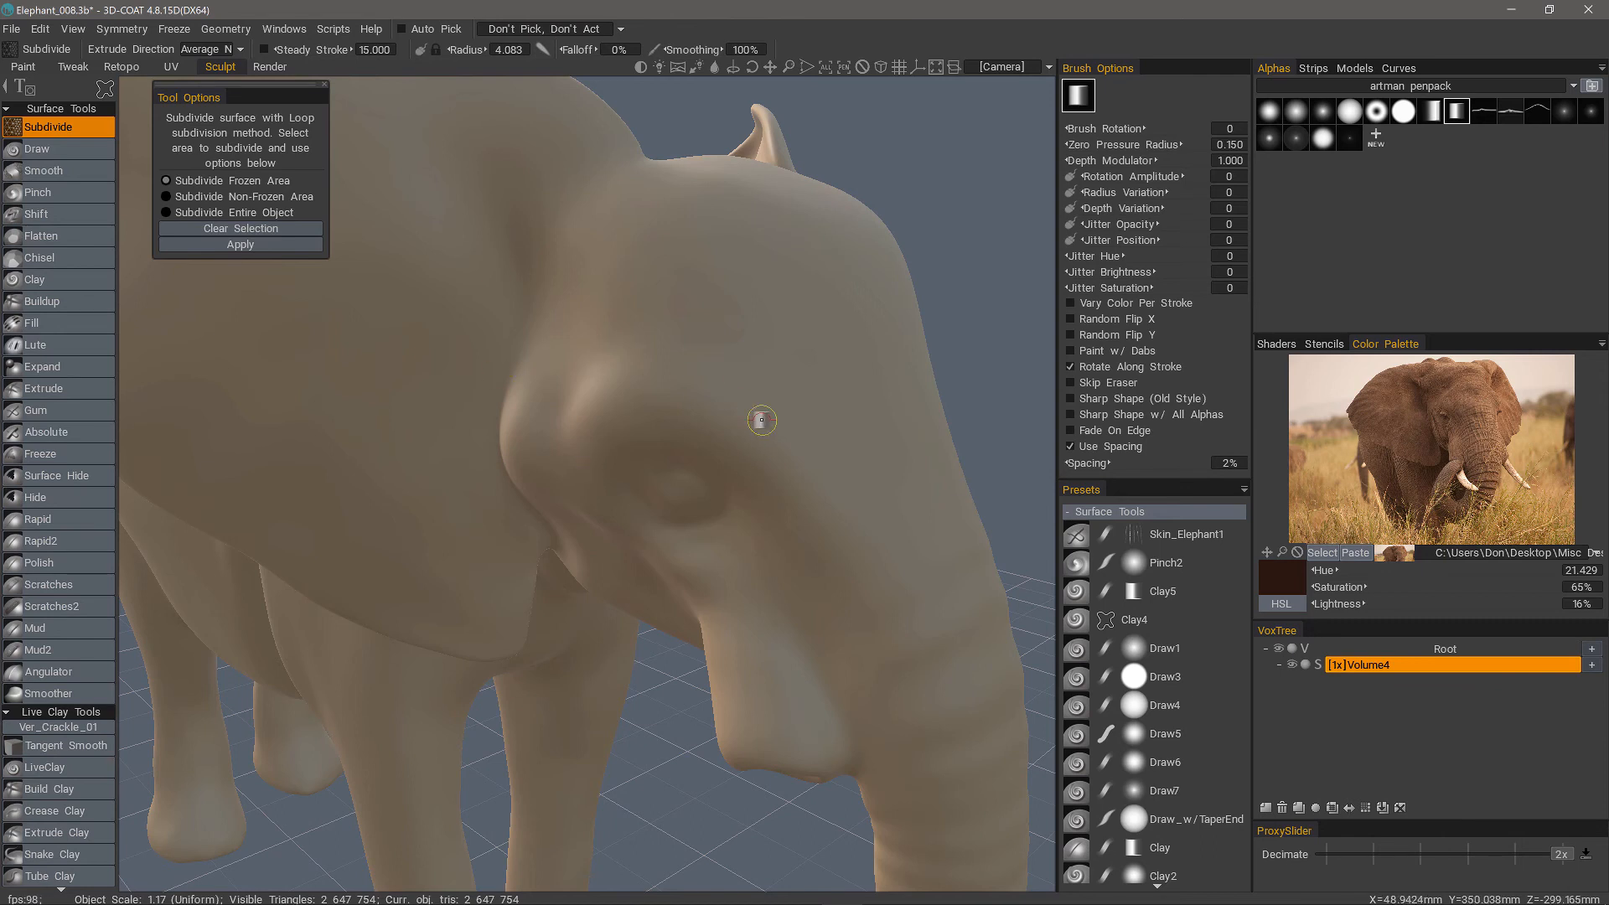
- Show the mesh wireframe on the elephant's head and examine the polygon density around the eye socket
mouse_move(108, 89)
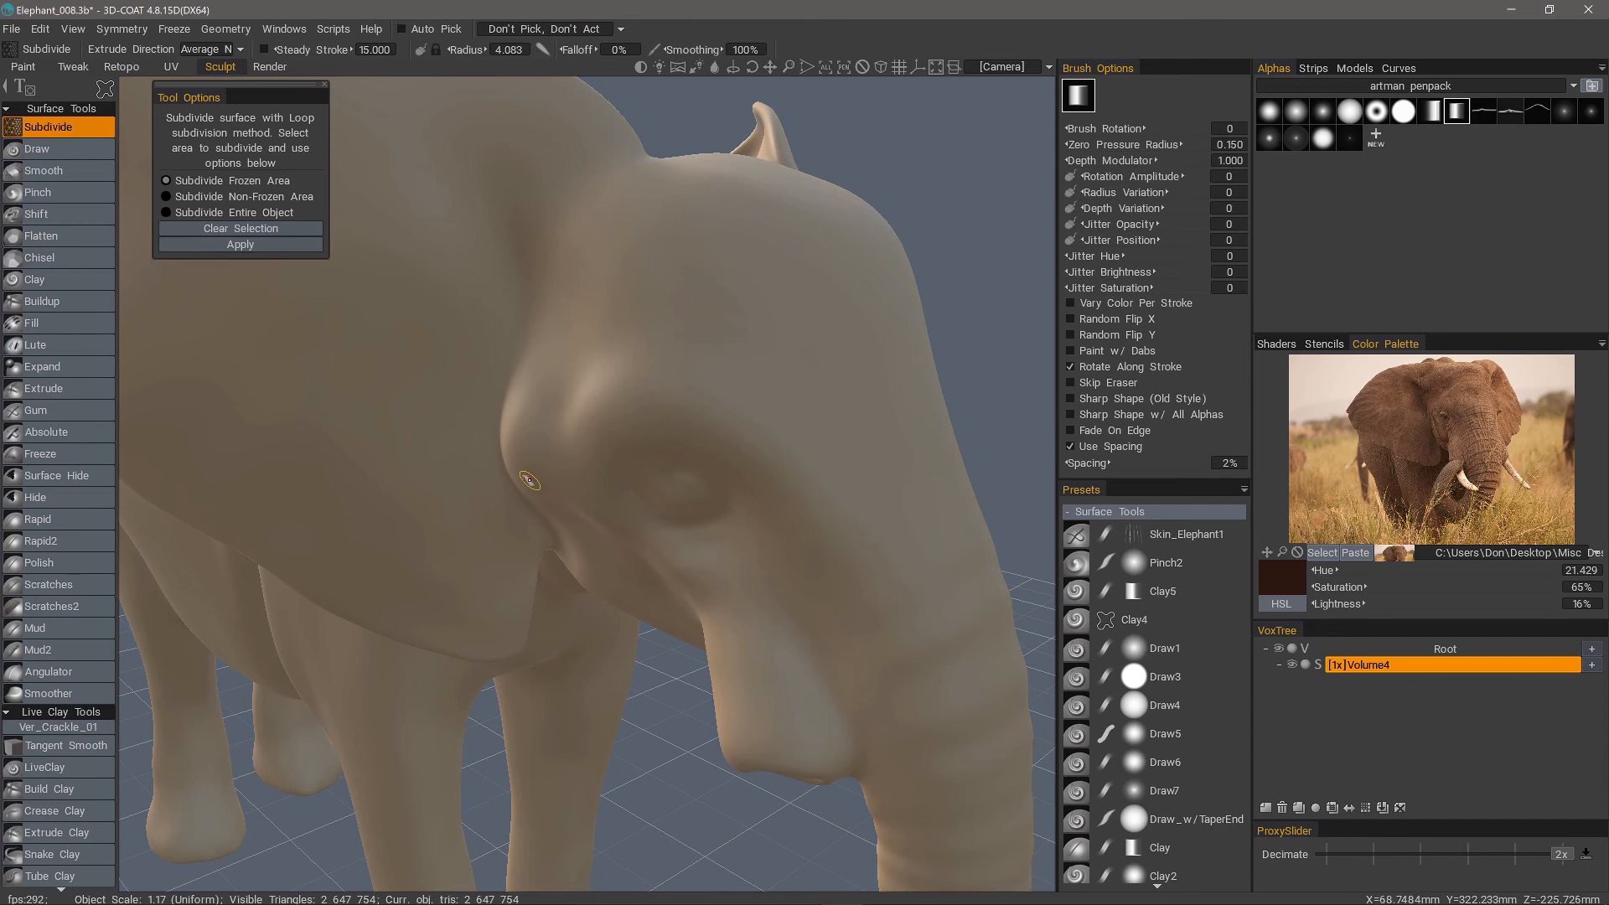
middle_click_drag(530, 481, 689, 528)
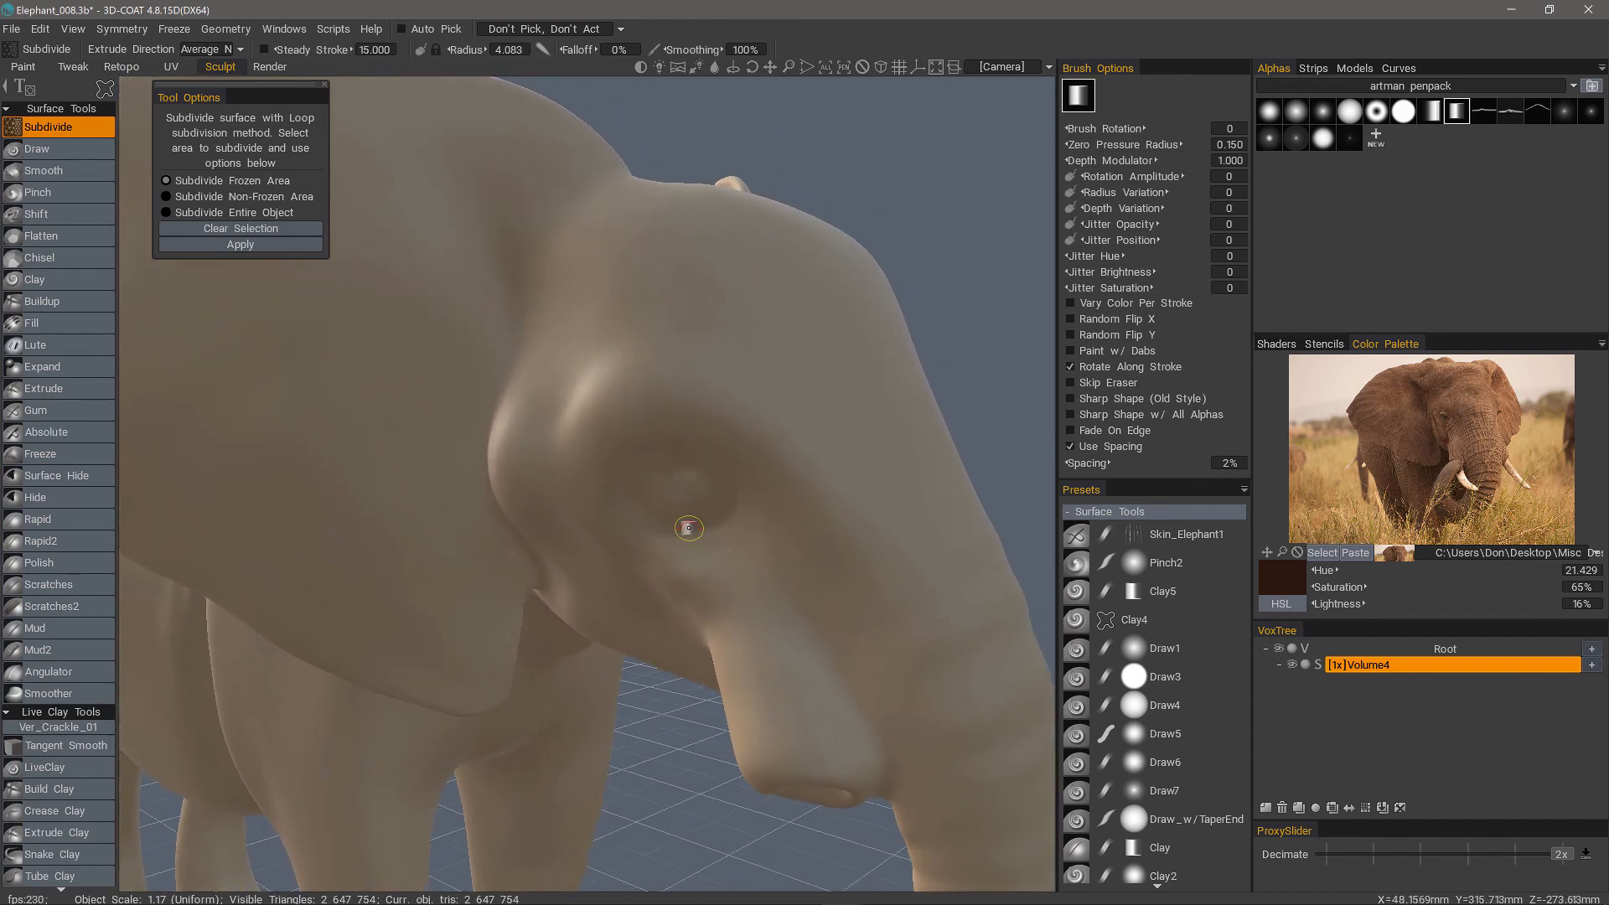
scroll(689, 528, "up", 4)
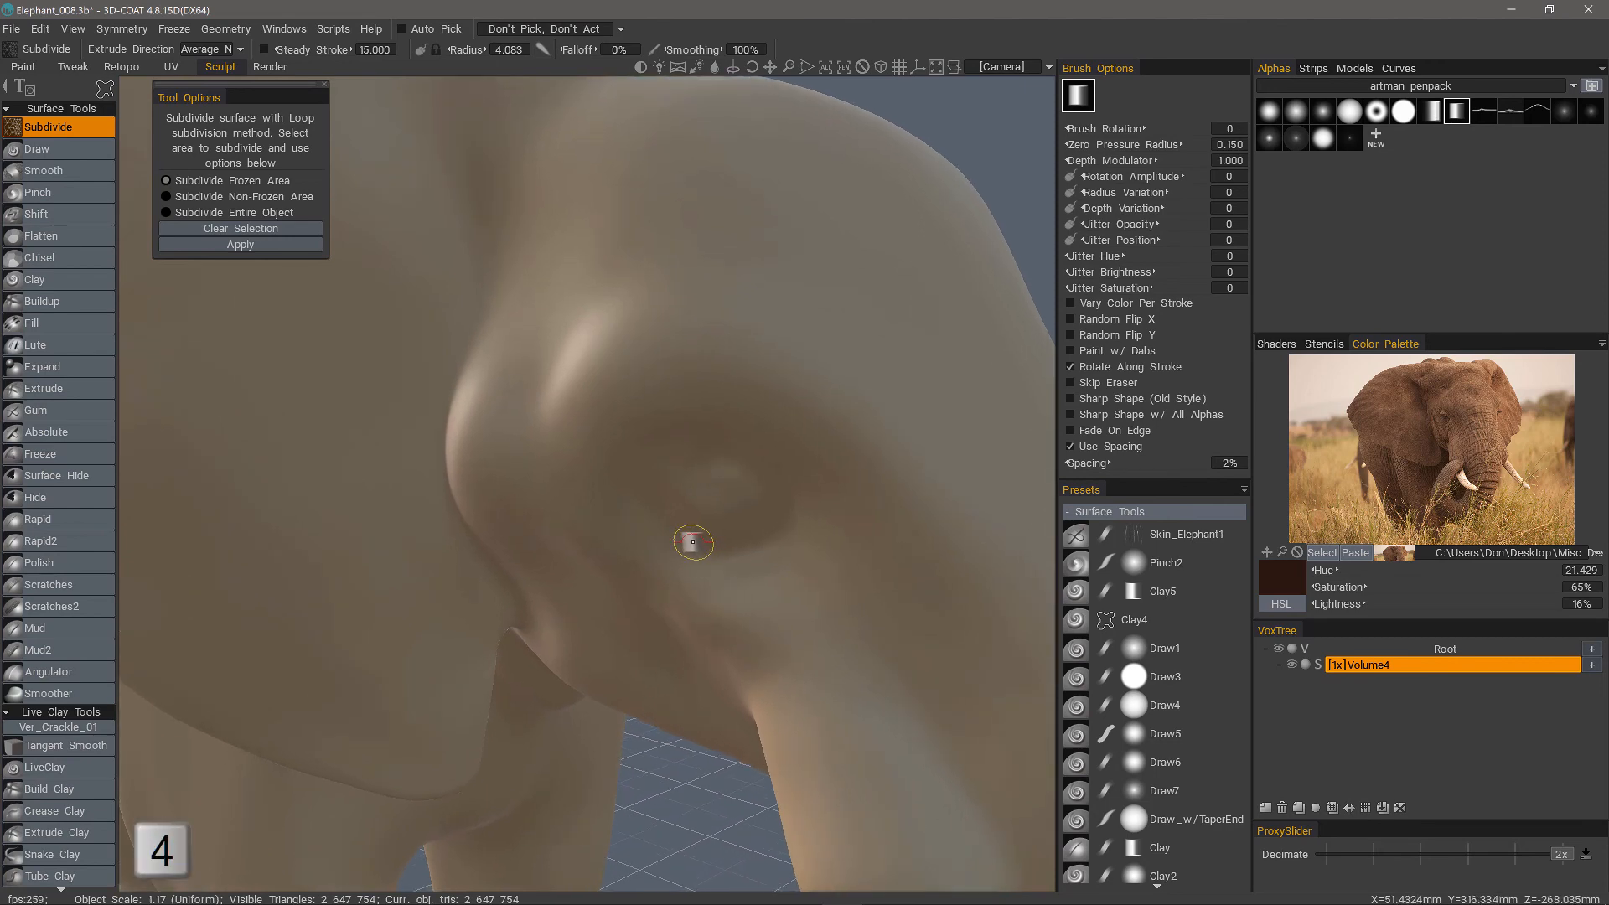
key("4")
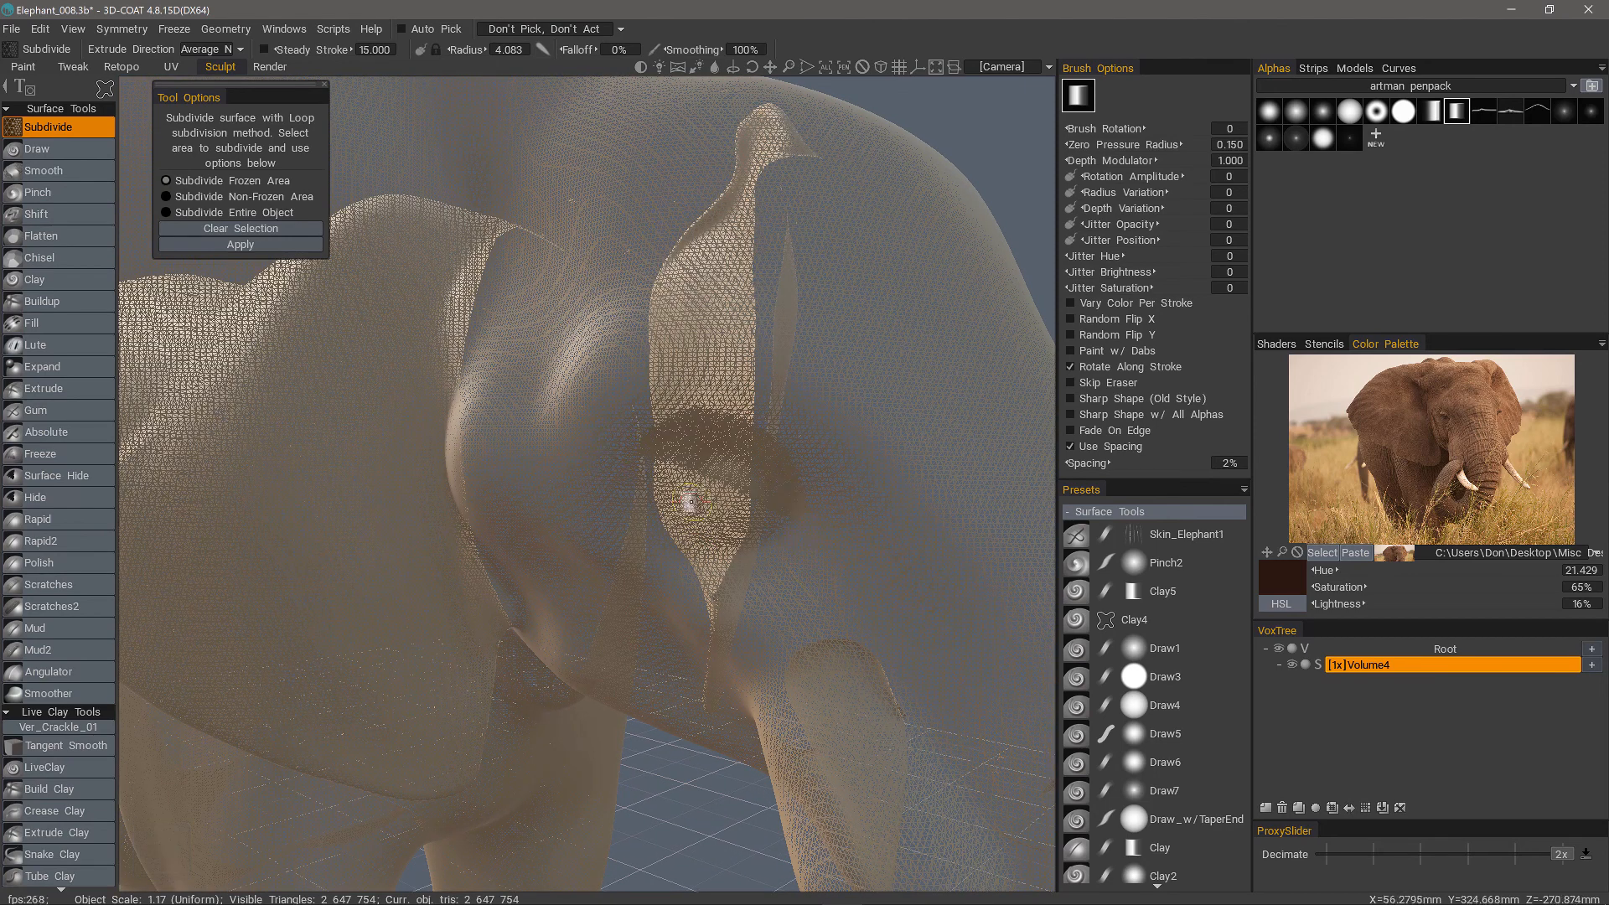
mouse_move(760, 548)
left_mouse_down("alt")
mouse_move(738, 602)
mouse_move(725, 545)
left_mouse_up("alt")
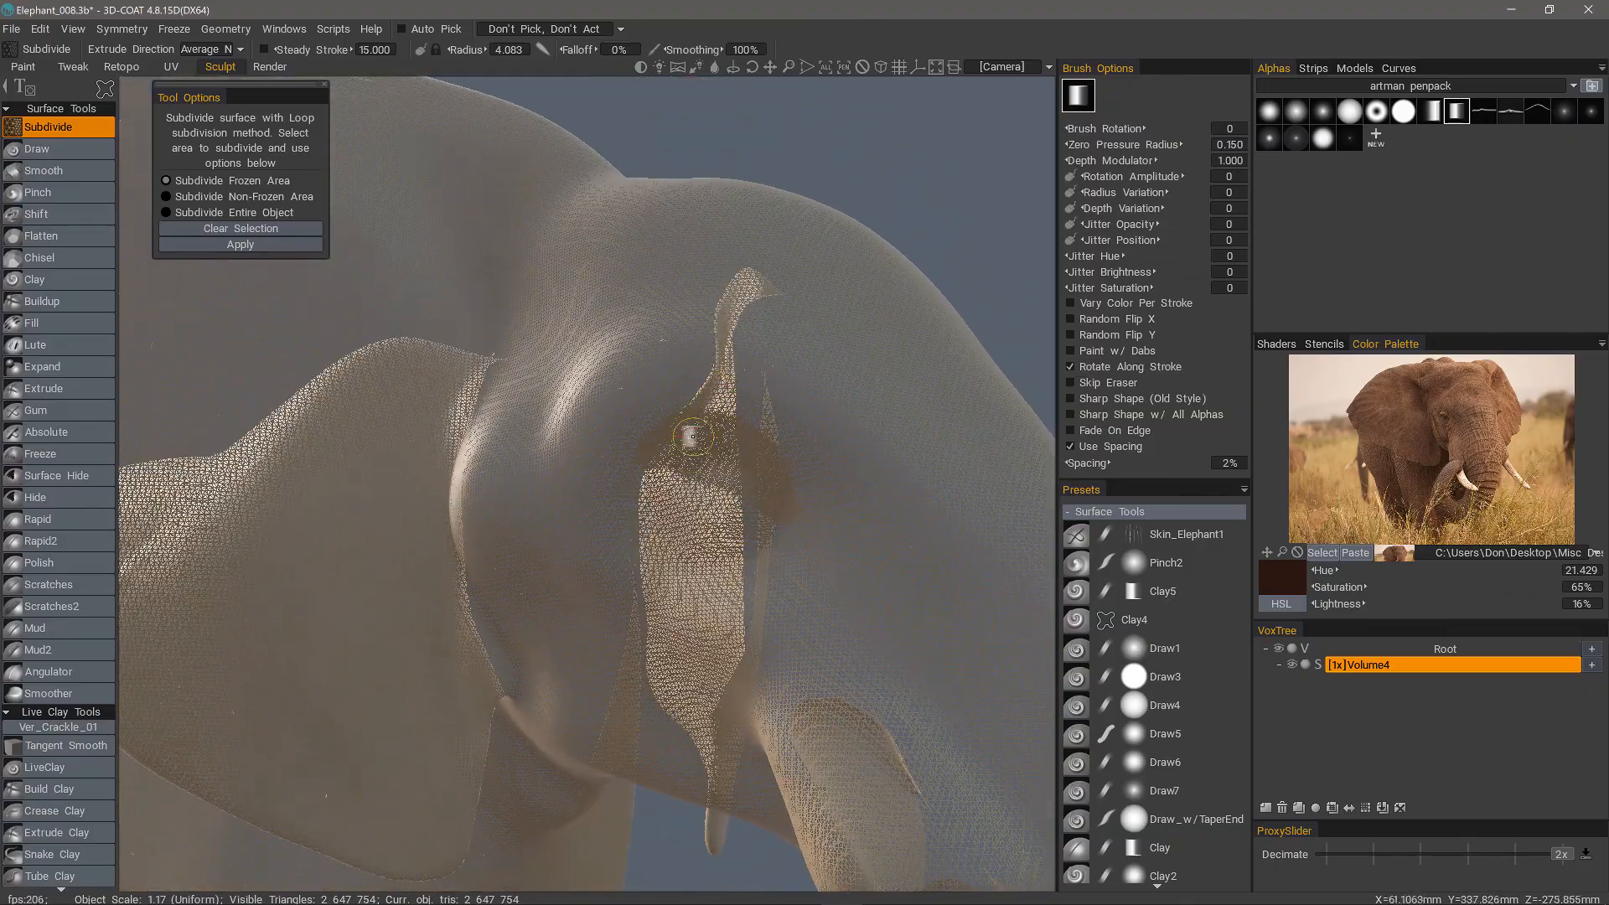
left_click_drag(627, 462, 694, 488, "alt")
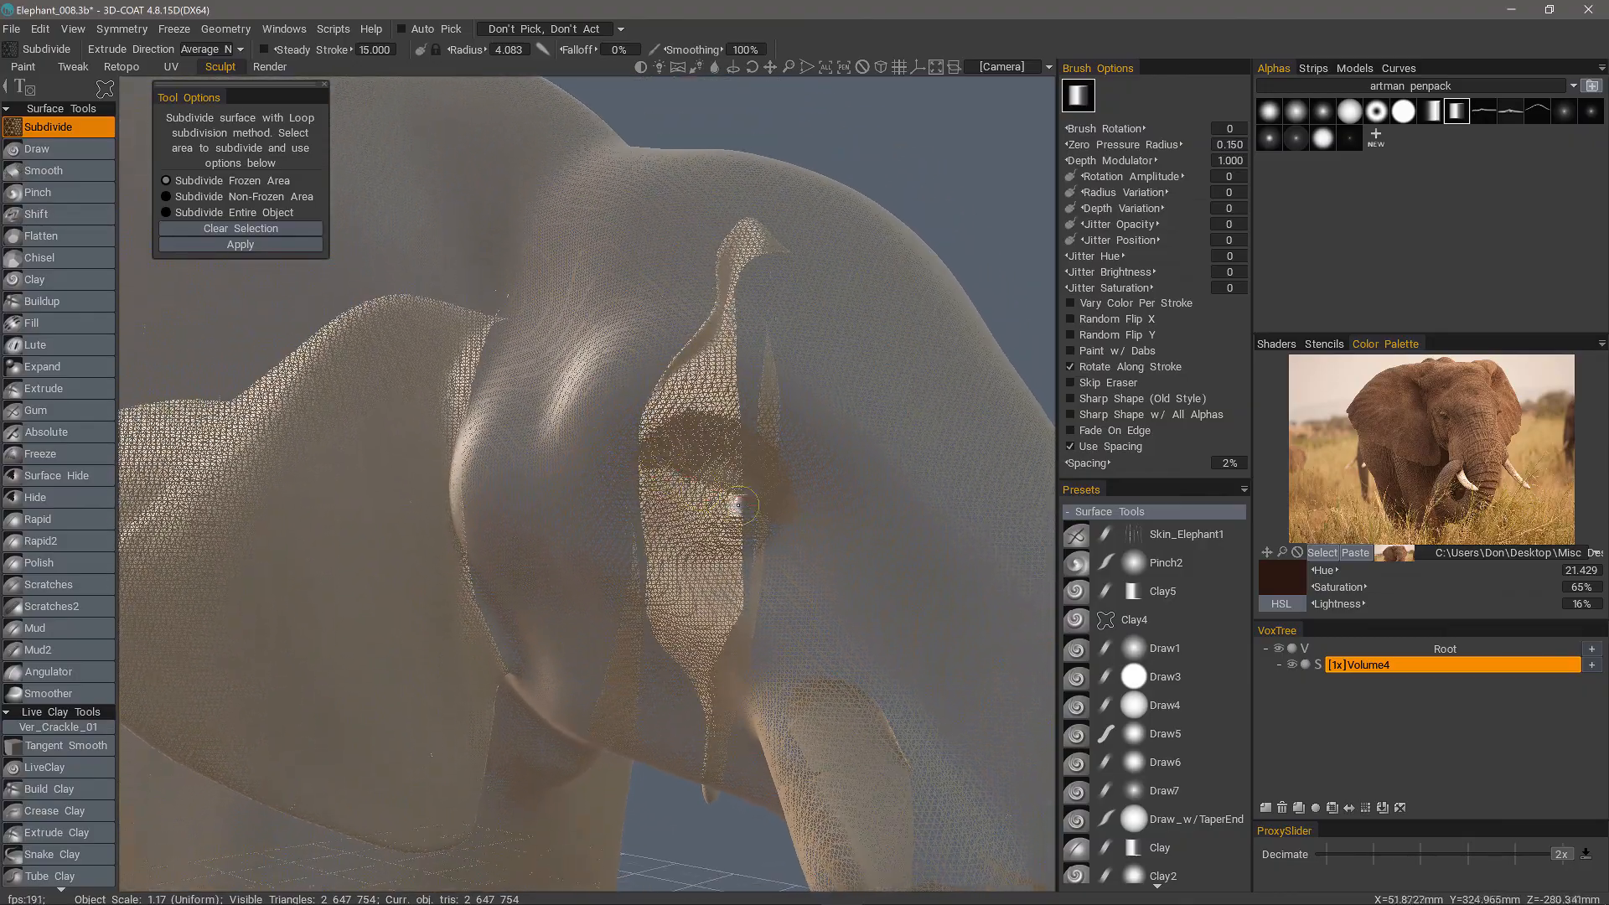
left_click_drag(805, 543, 715, 513, "alt")
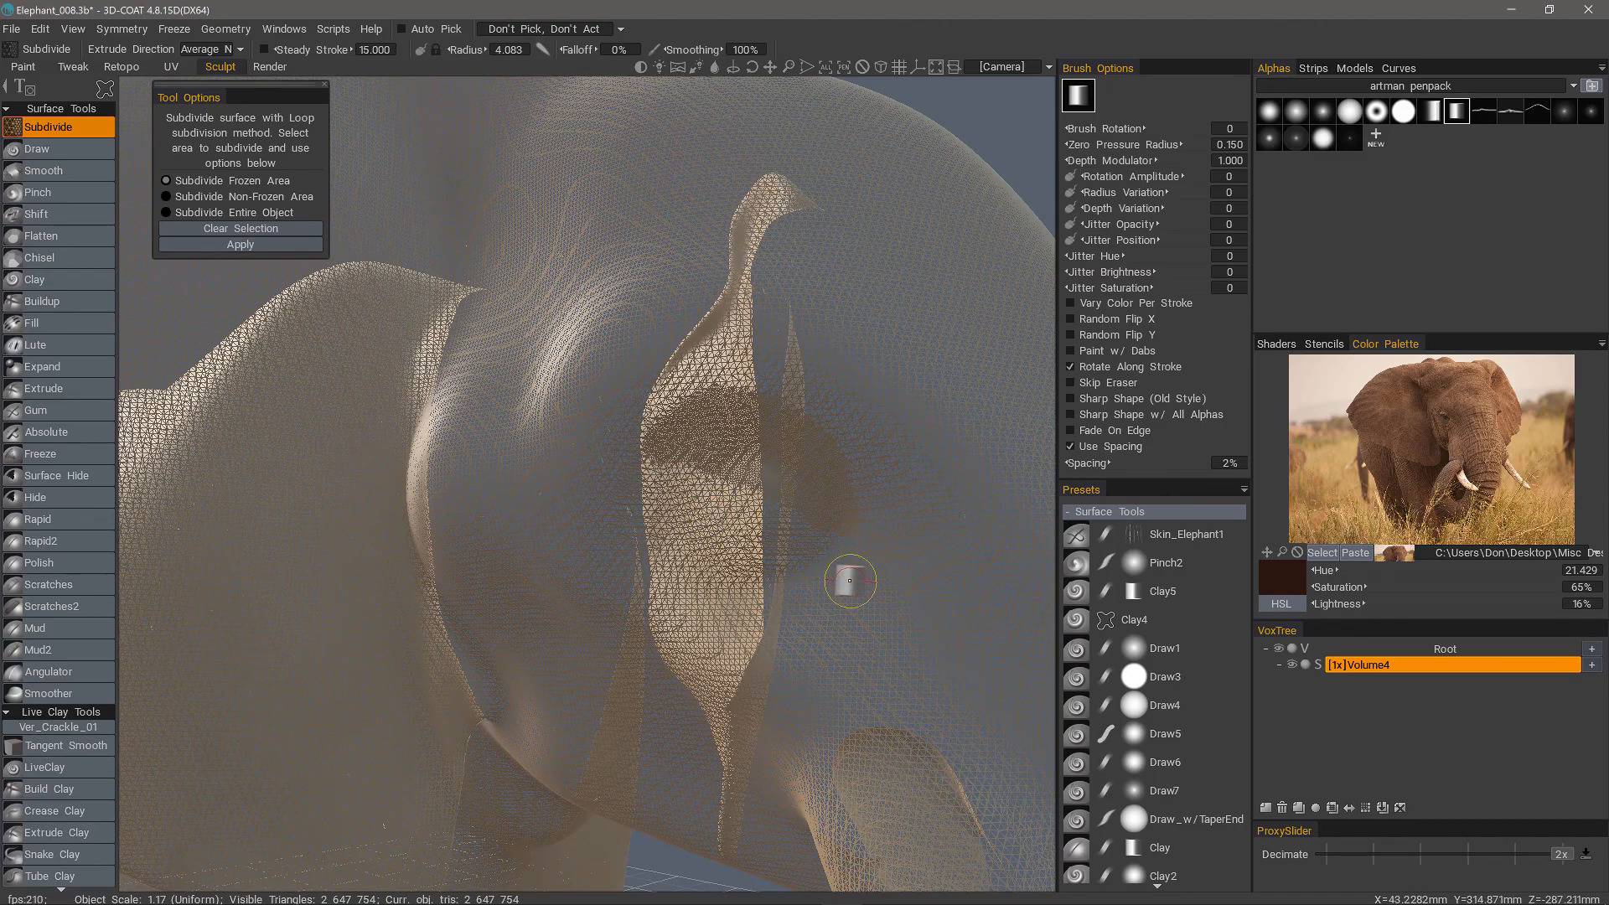
mouse_move(847, 575)
left_mouse_down("alt")
mouse_move(693, 445)
mouse_move(805, 513)
mouse_move(708, 424)
mouse_move(721, 417)
left_mouse_up("alt")
mouse_move(801, 484)
left_mouse_down("alt")
mouse_move(712, 449)
mouse_move(701, 460)
left_mouse_up("alt")
- Outline the eye area below the brow with a closed spline curve and freeze the surface inside it
key("e")
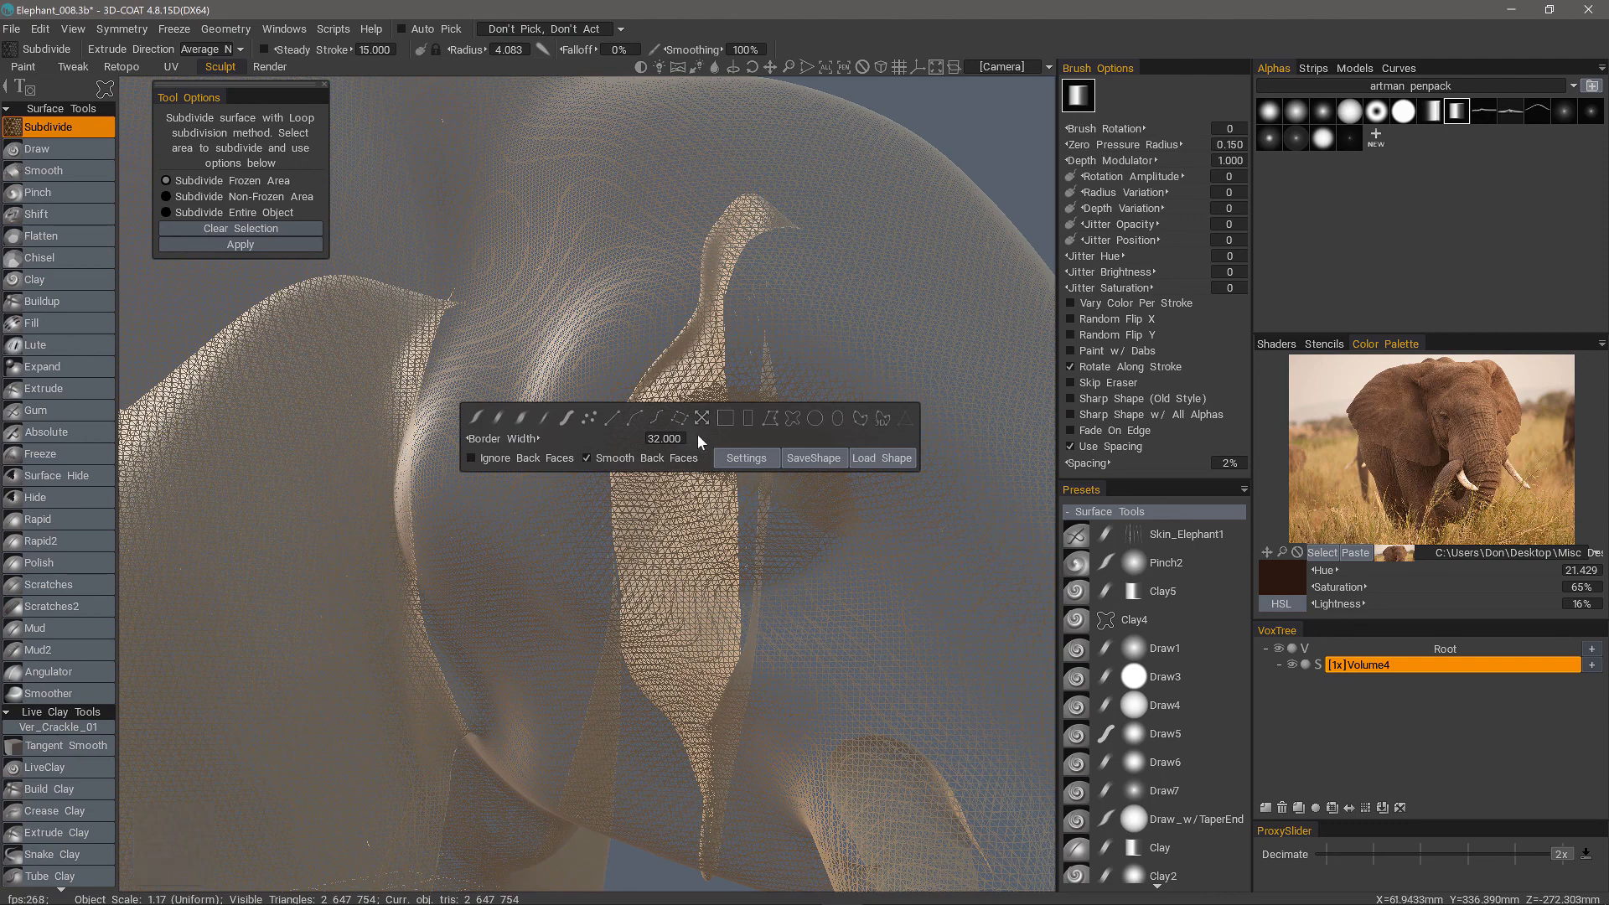
left_click(851, 420)
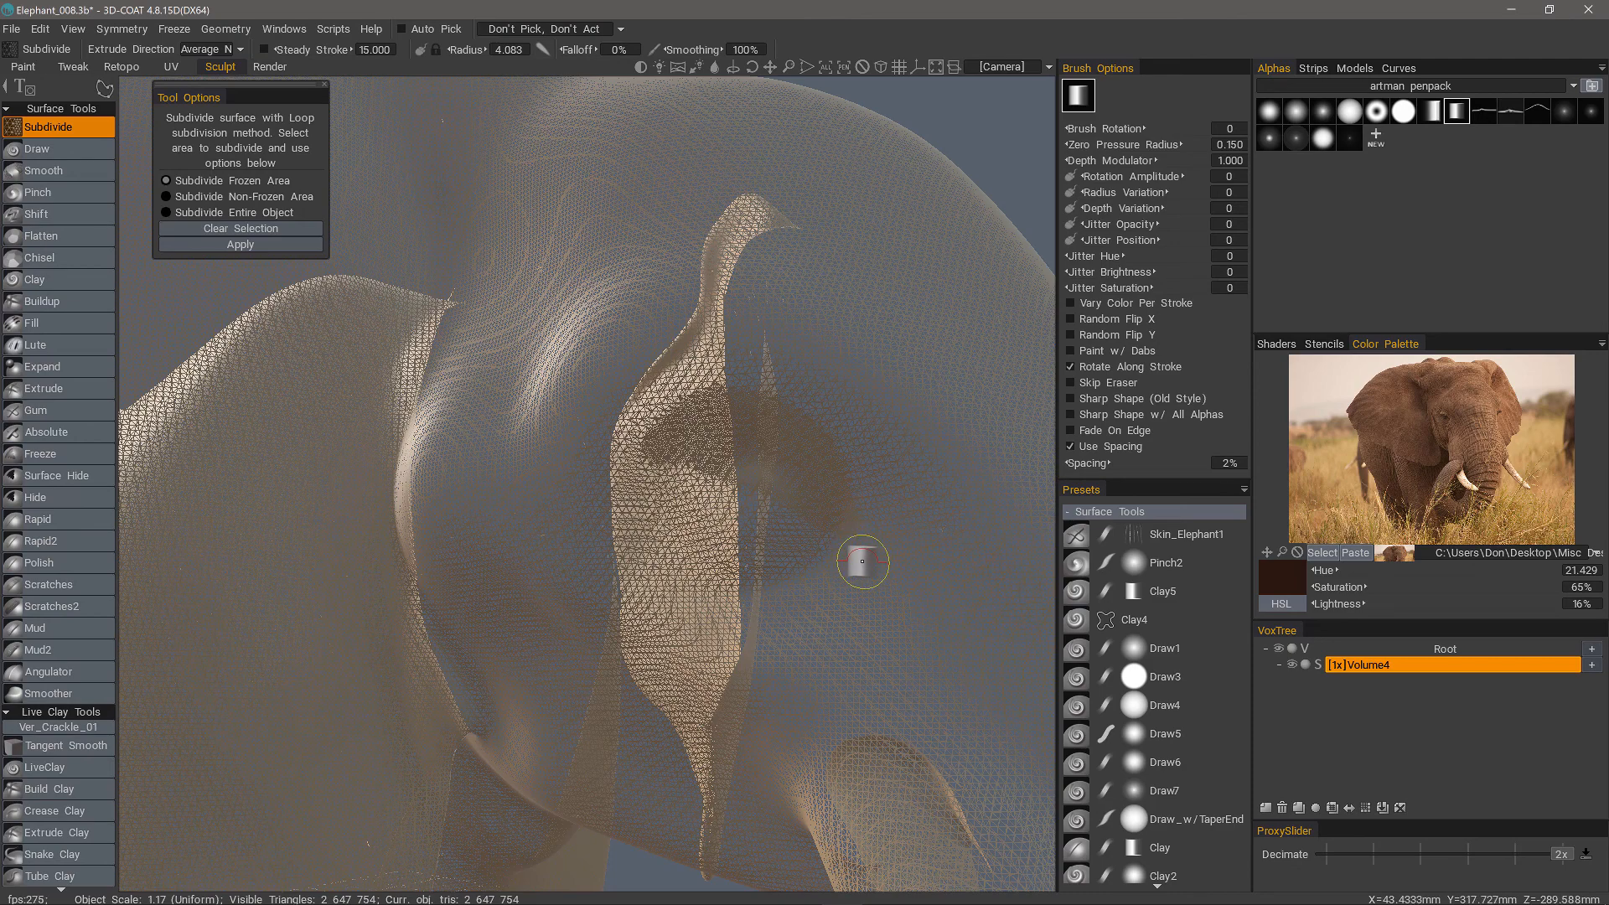
mouse_move(865, 561)
left_mouse_down()
mouse_move(759, 527)
mouse_move(642, 451)
mouse_move(624, 470)
mouse_move(645, 568)
mouse_move(675, 604)
mouse_move(769, 618)
mouse_move(861, 570)
left_mouse_up()
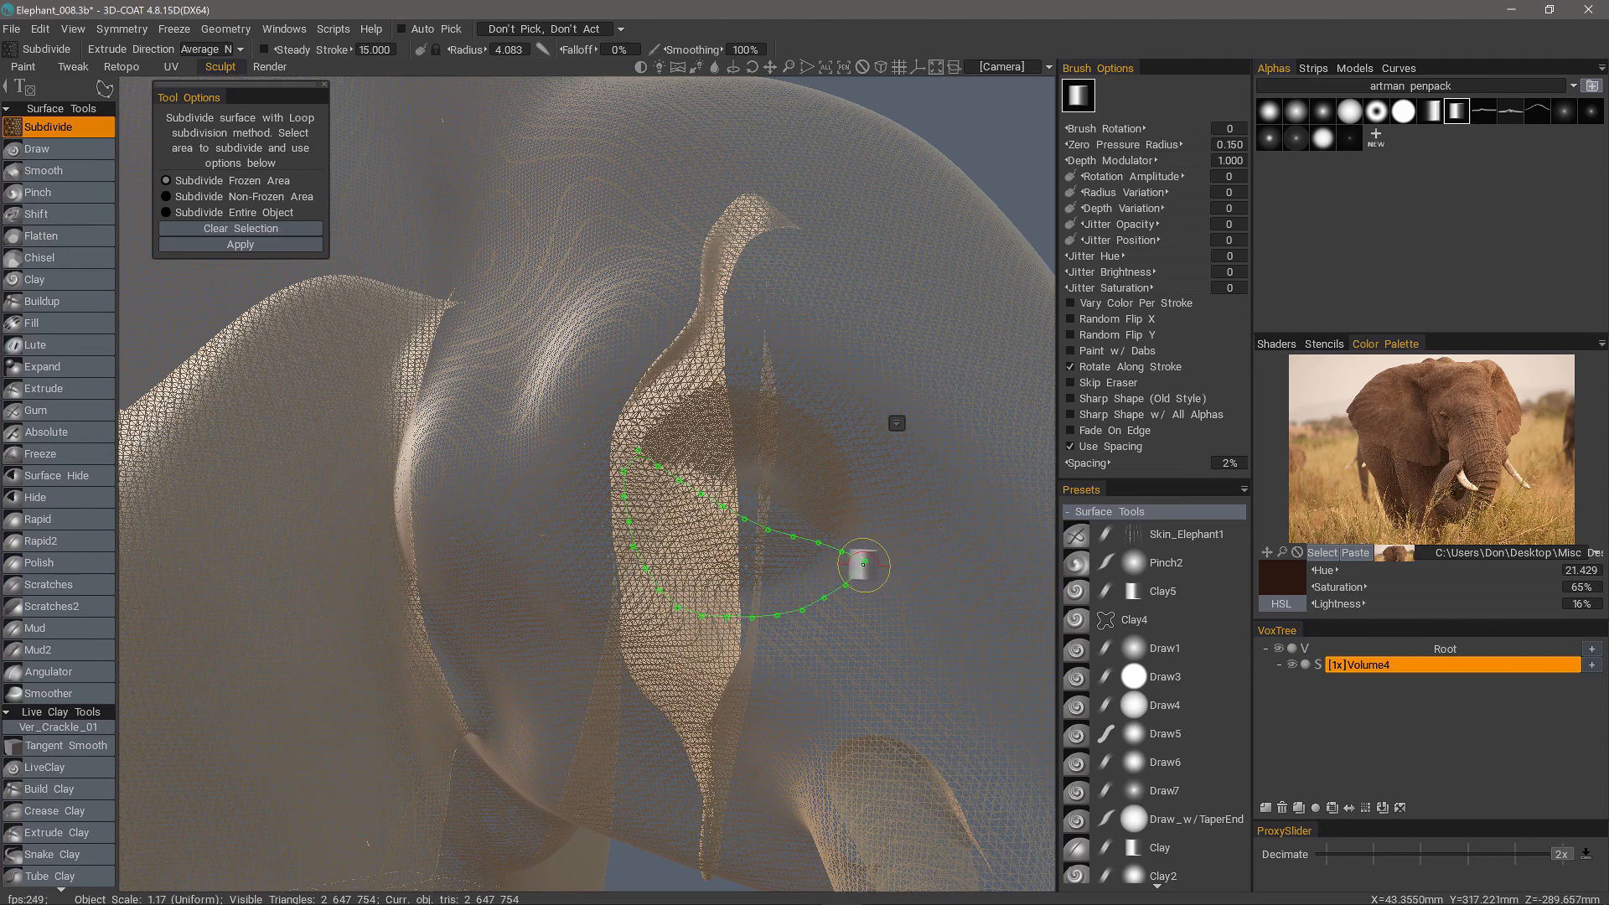
key("Escape")
key("Escape")
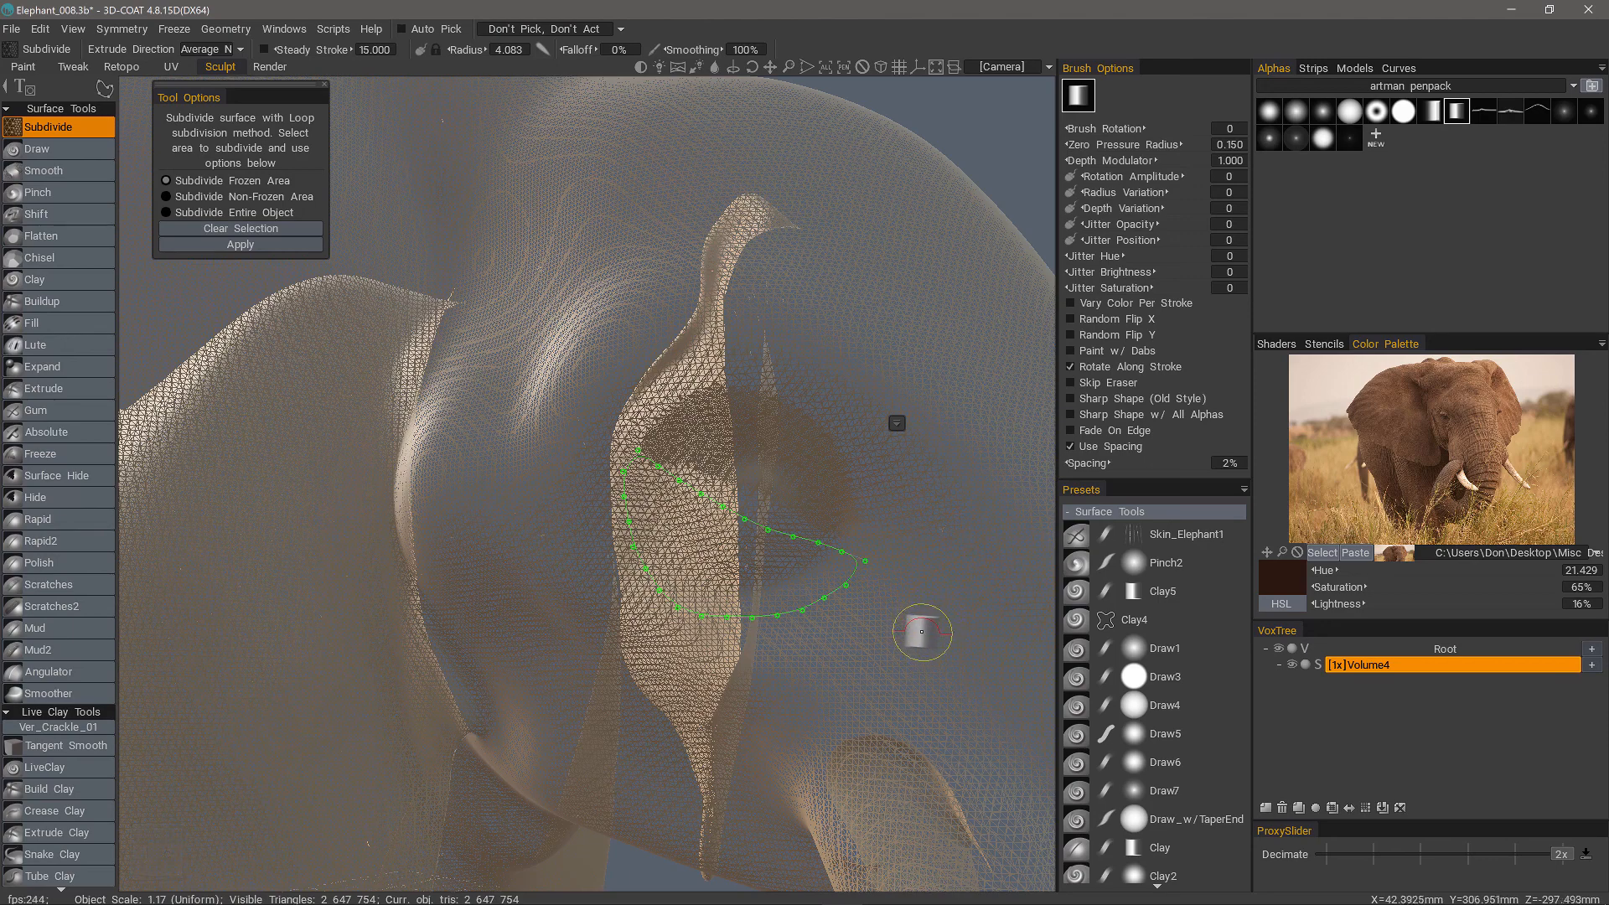
right_click(637, 449)
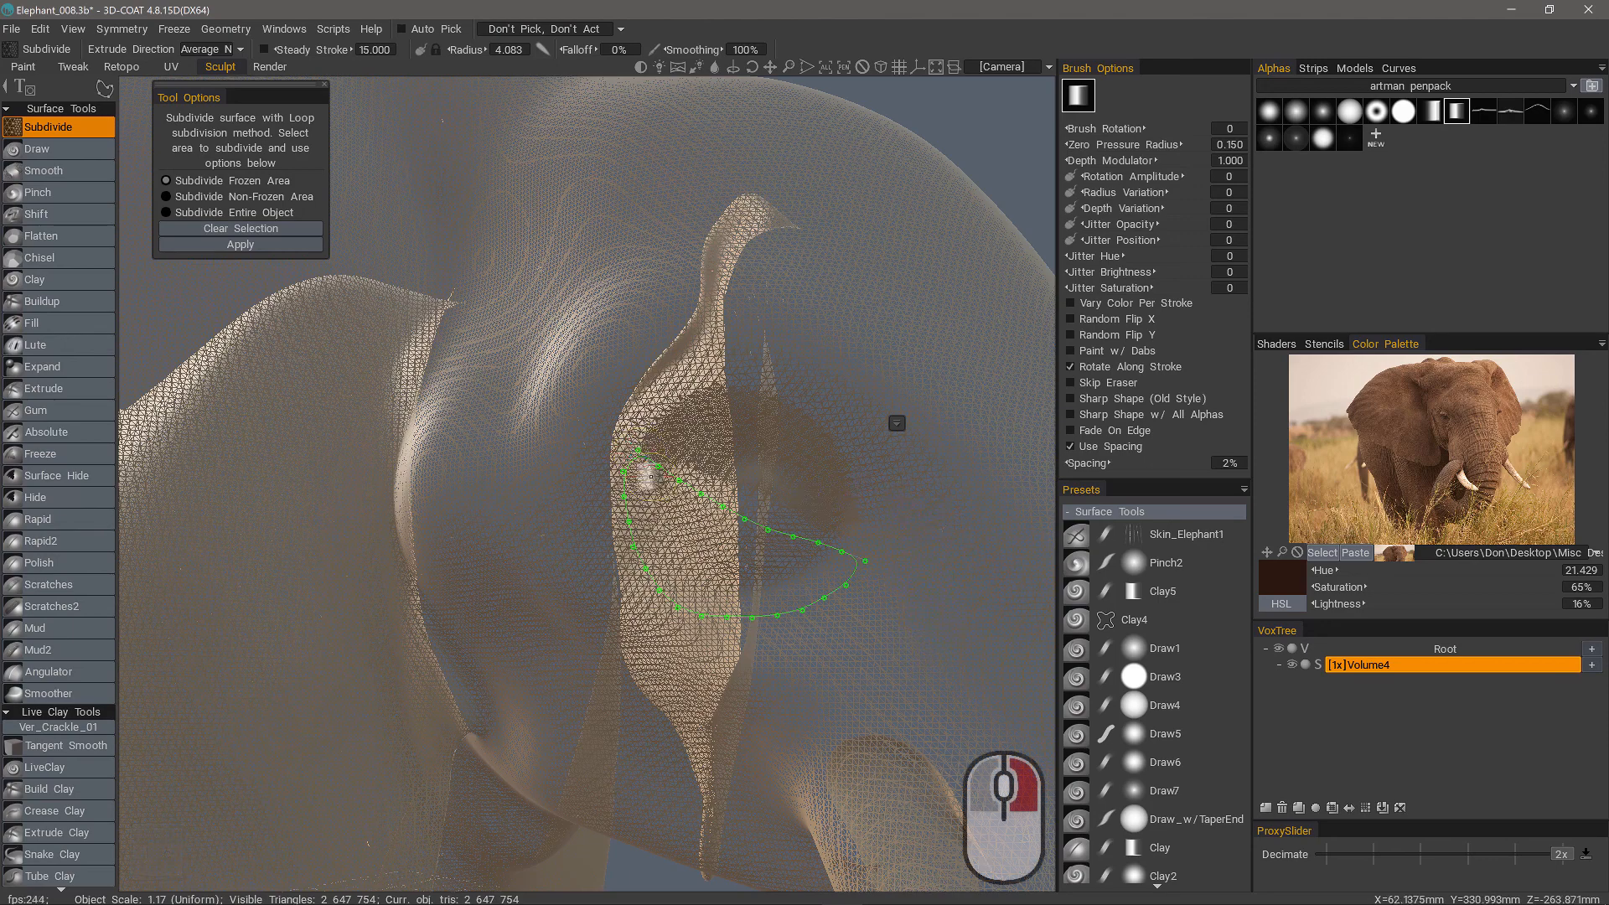
right_click(865, 560)
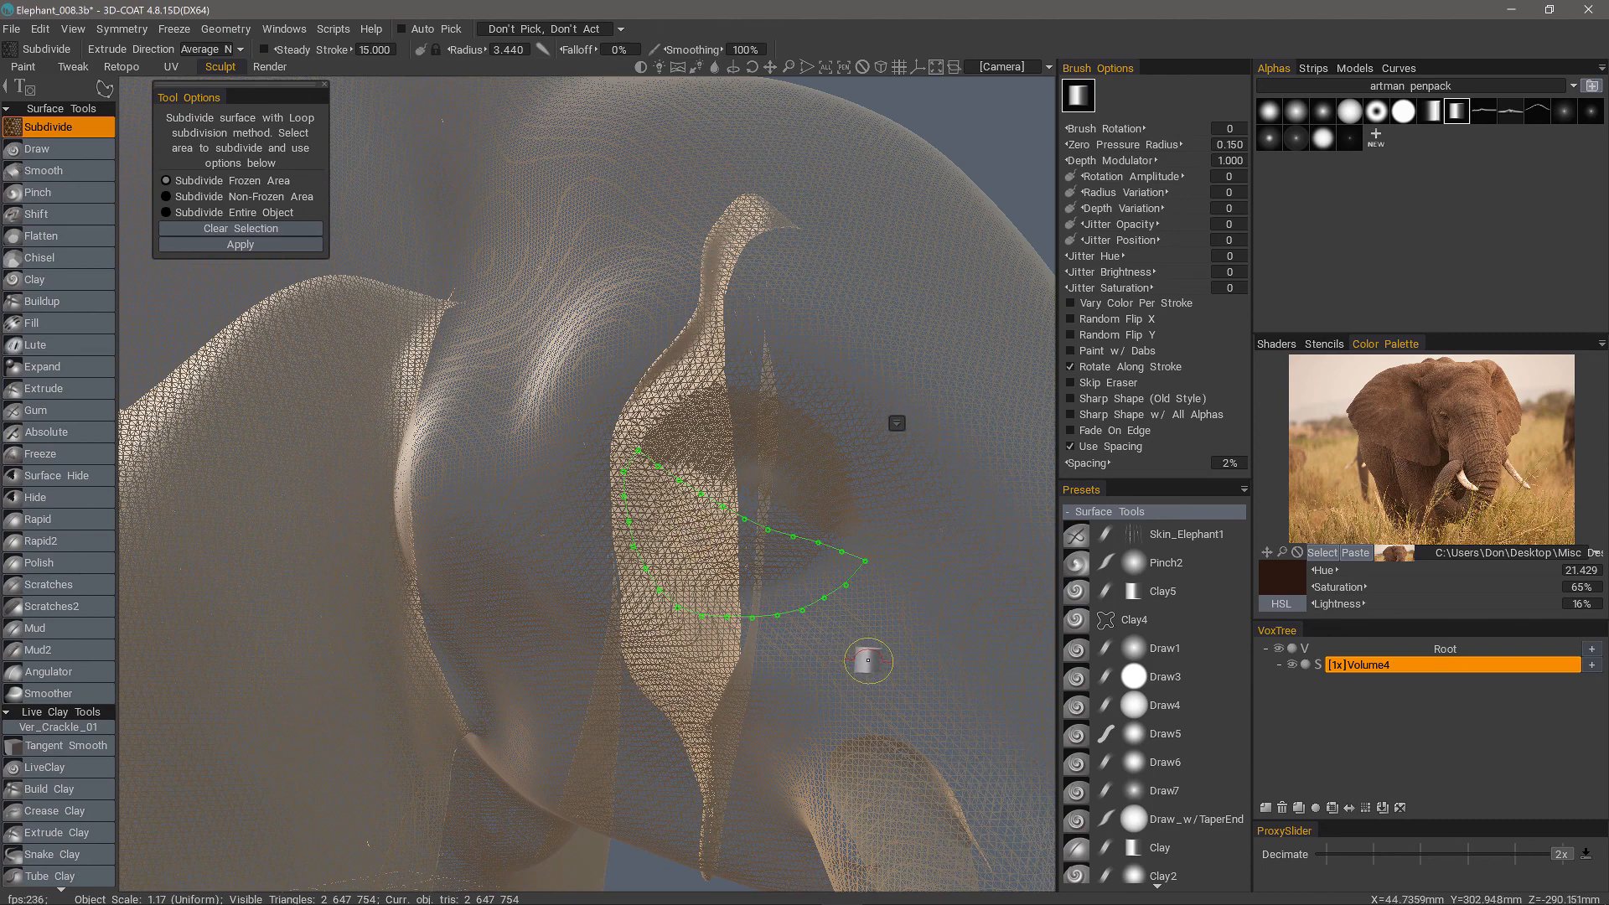
key("Return")
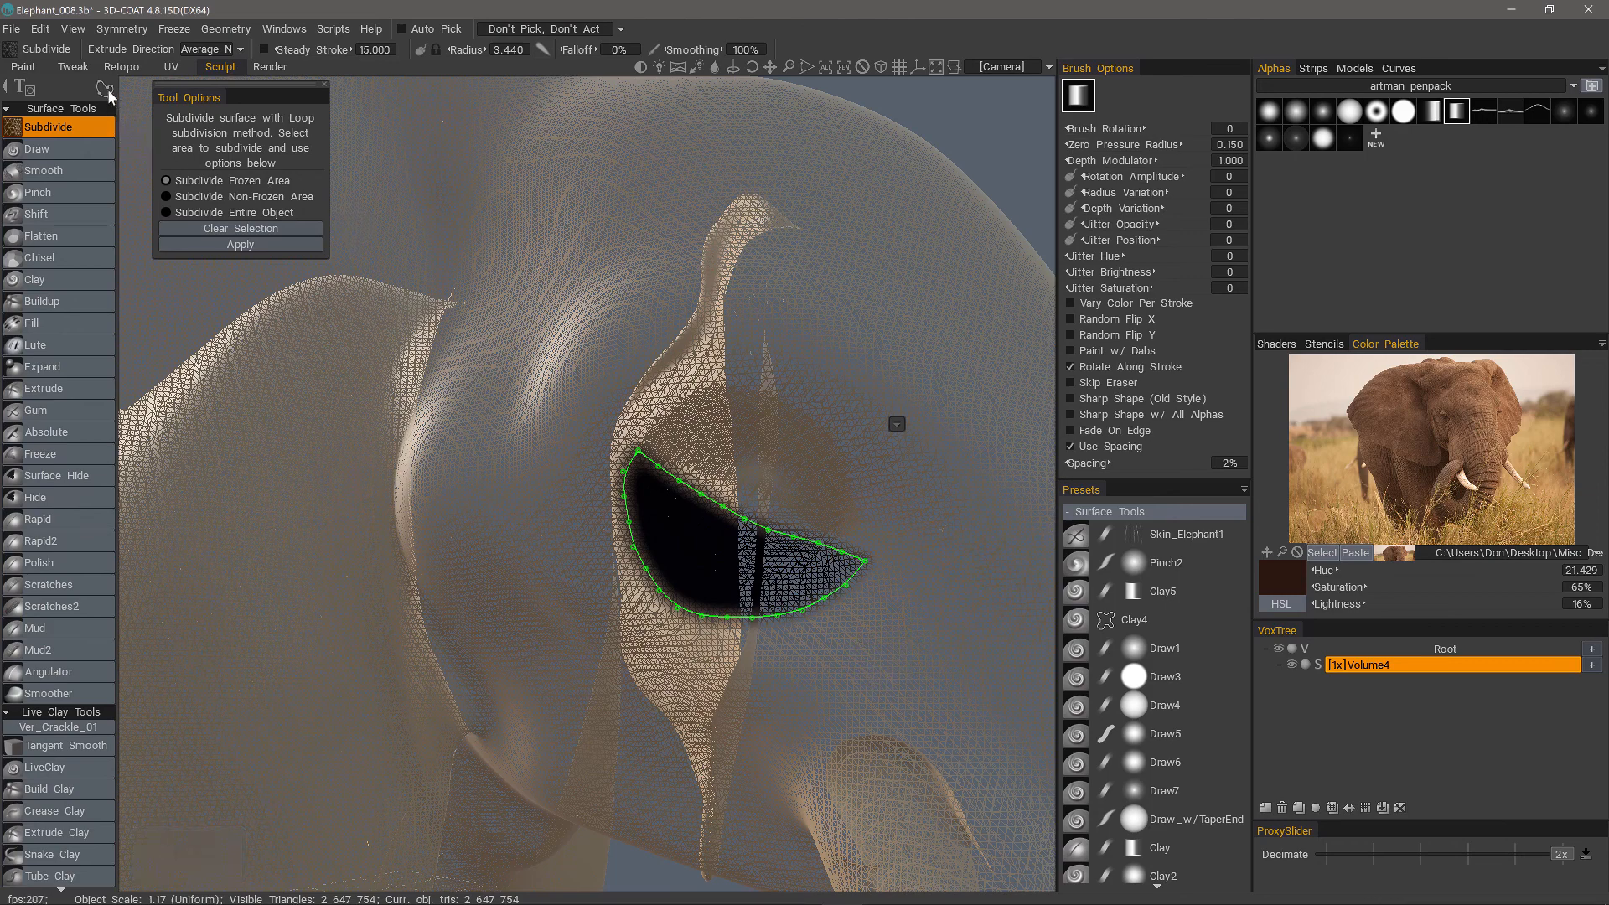
- Clear the freeze inside the eye curve and freeze the area from the same curve again
mouse_move(105, 89)
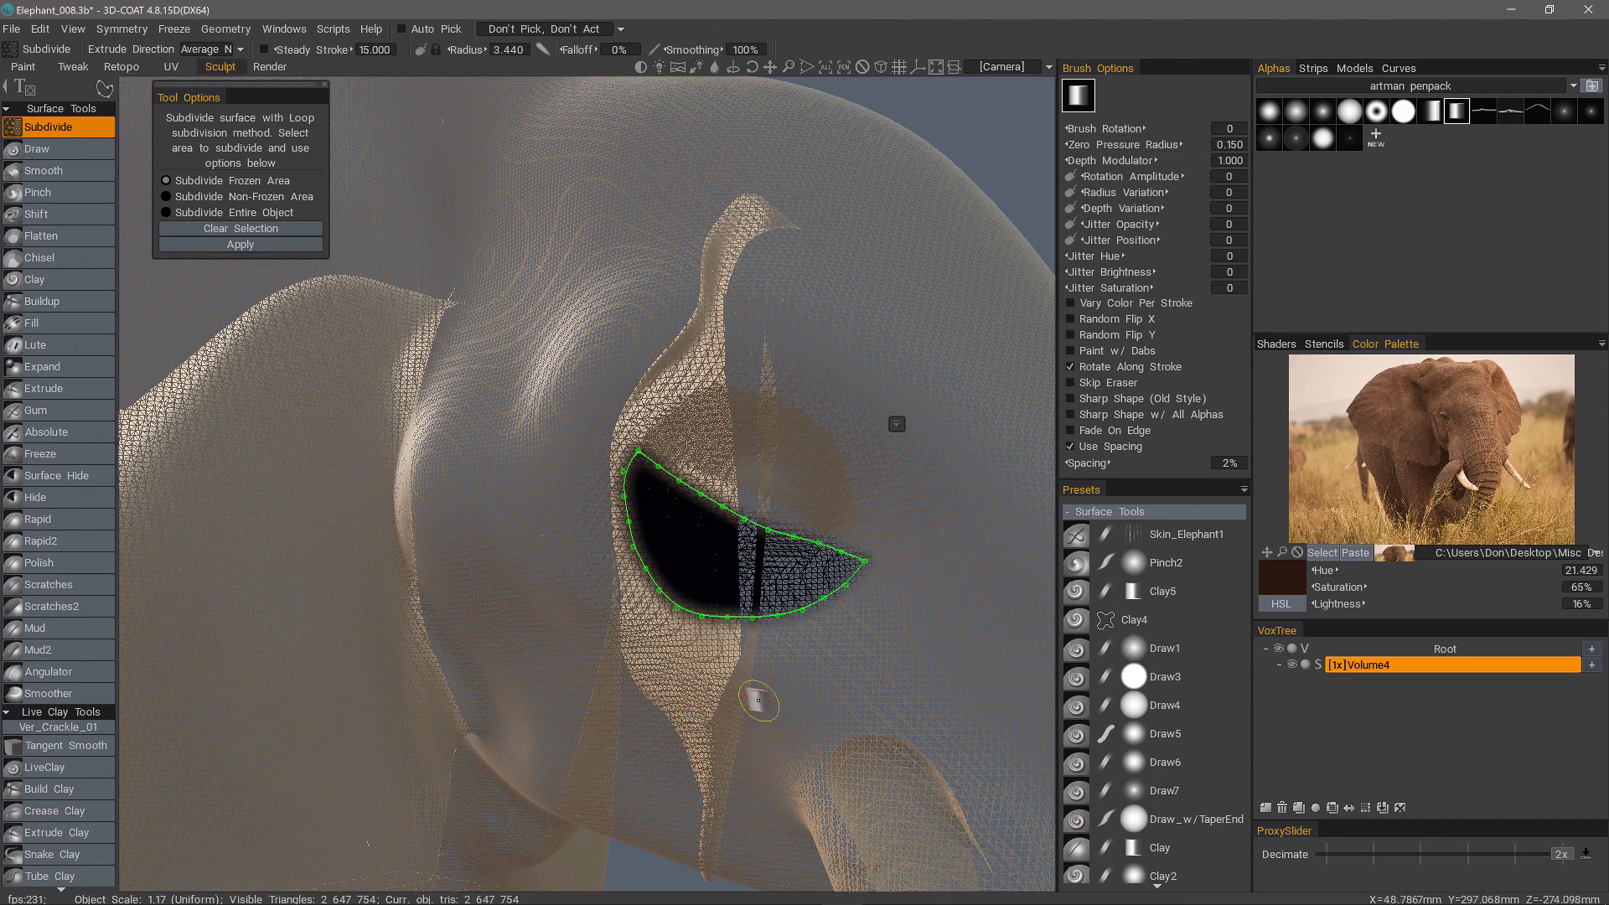
key("ctrl+z")
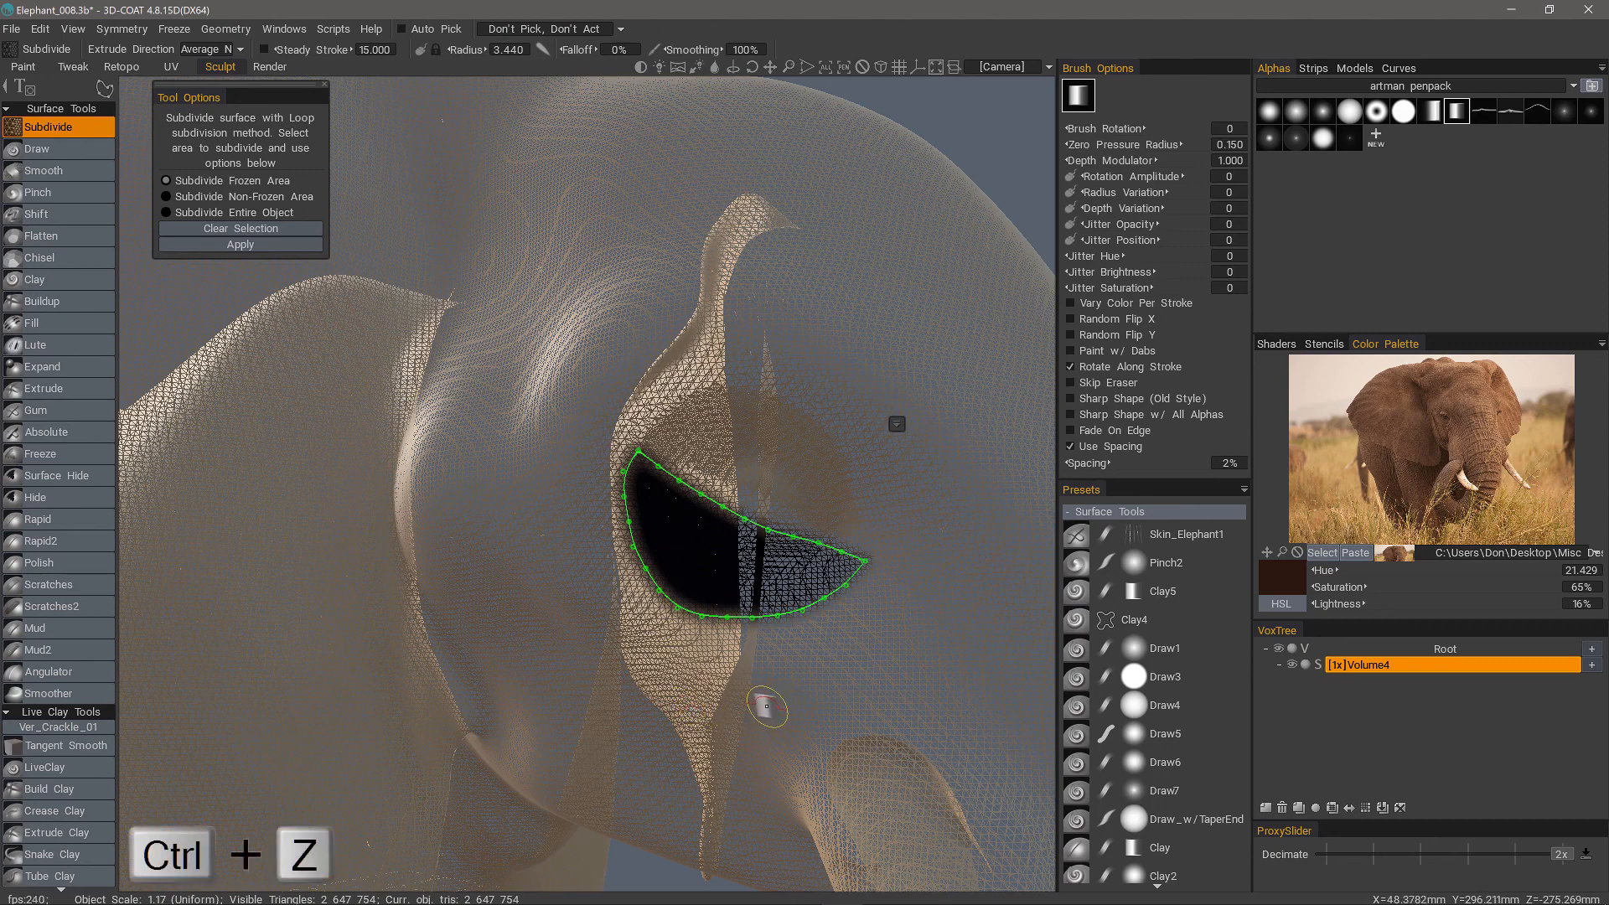
key("ctrl+d")
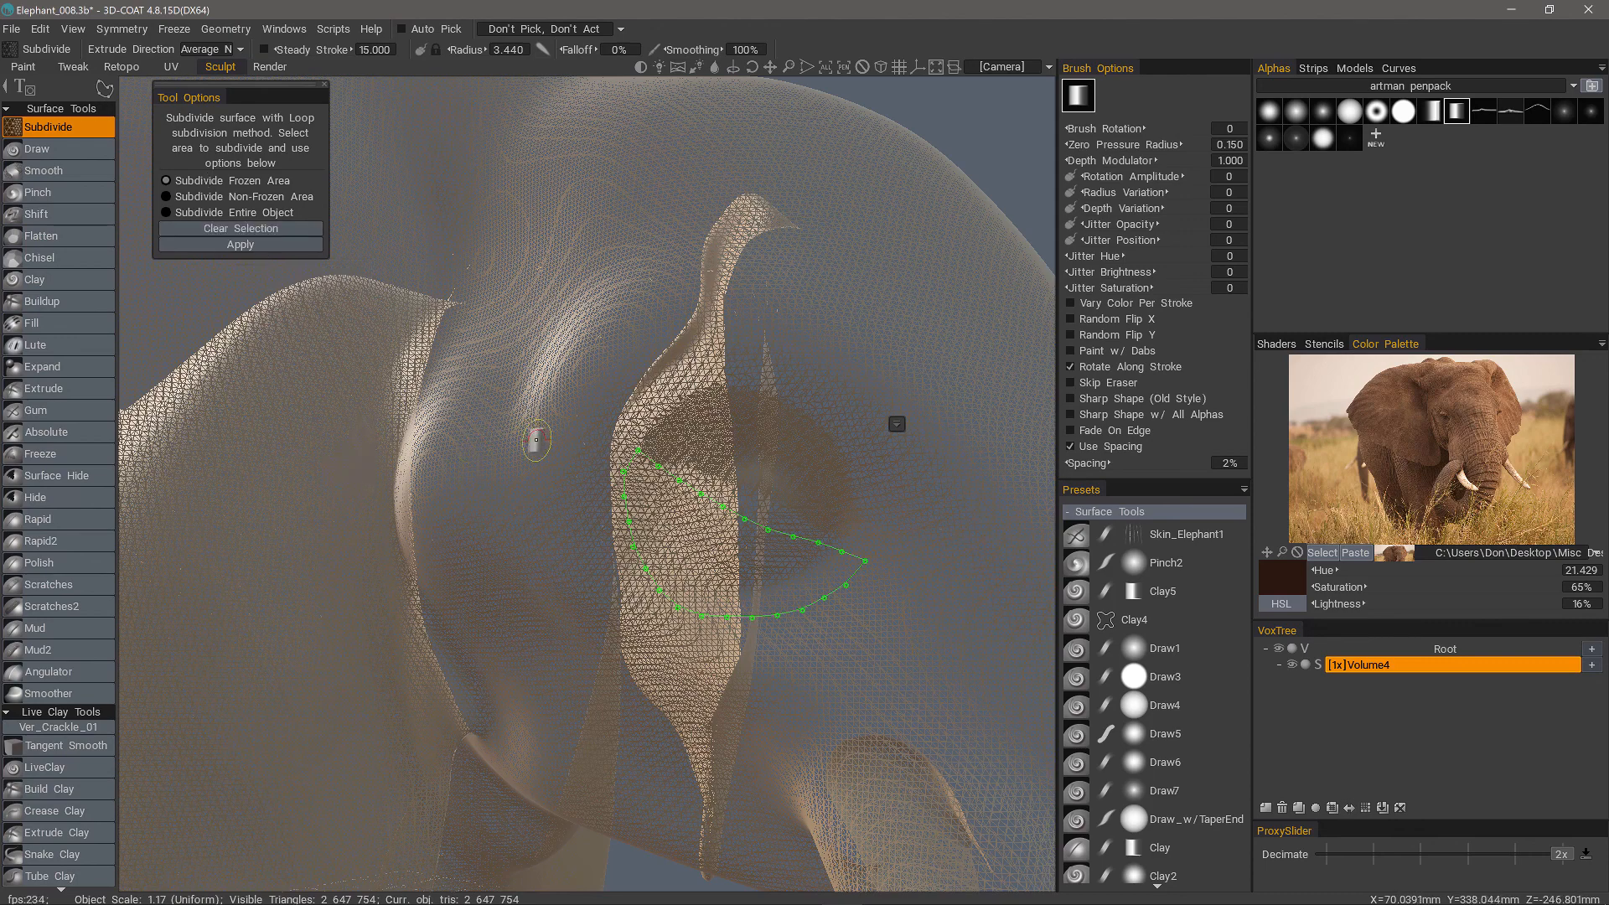
key("e")
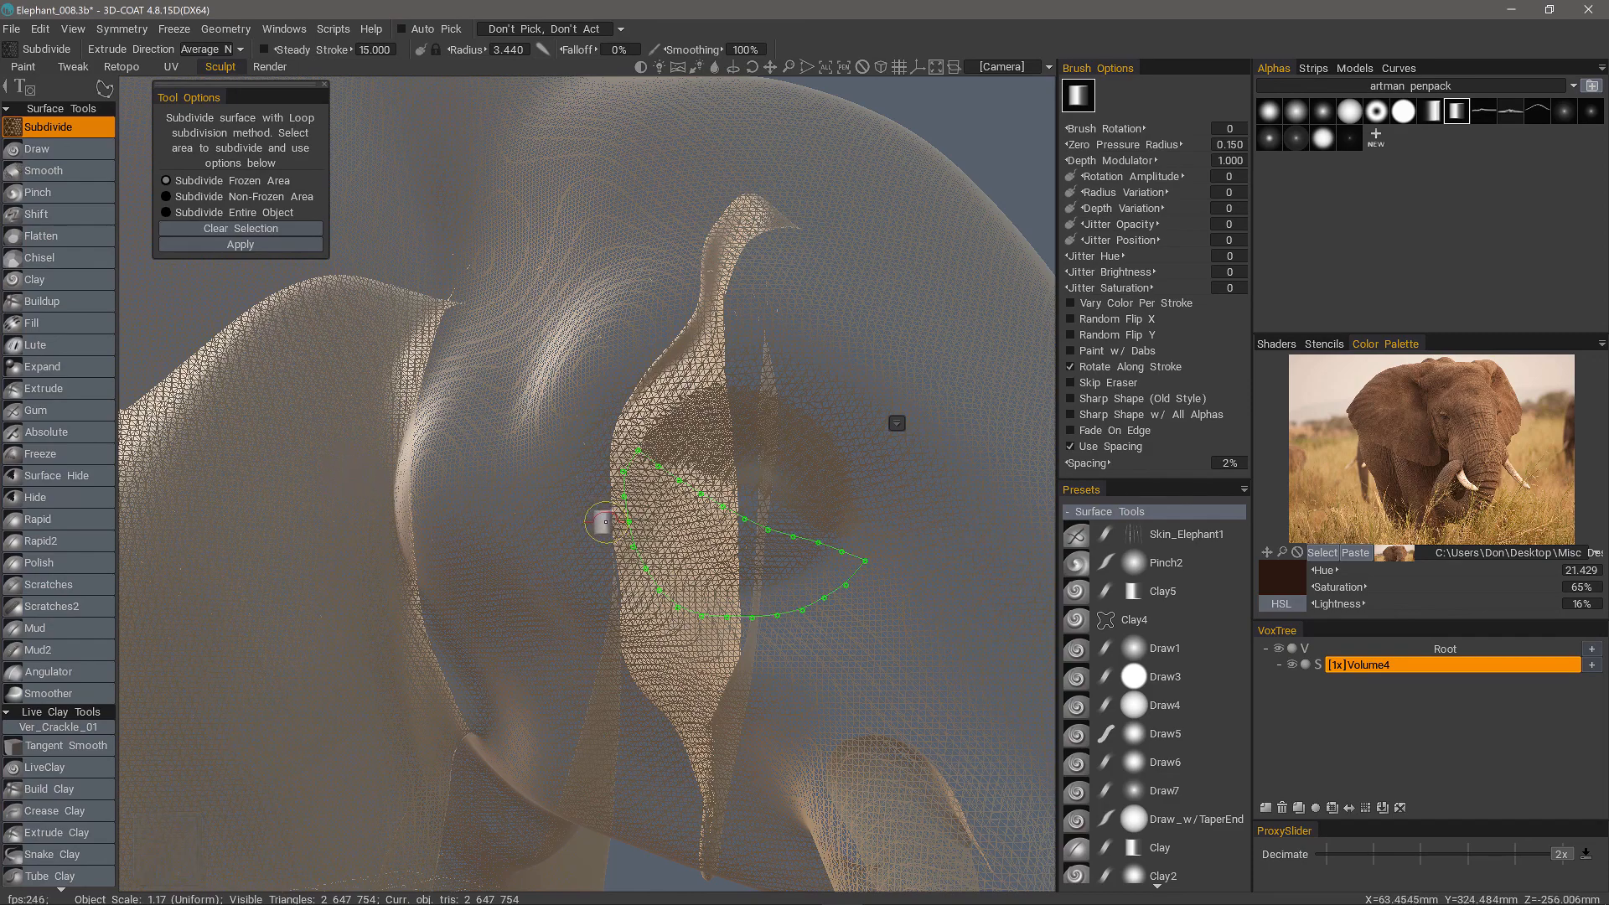
key("Return")
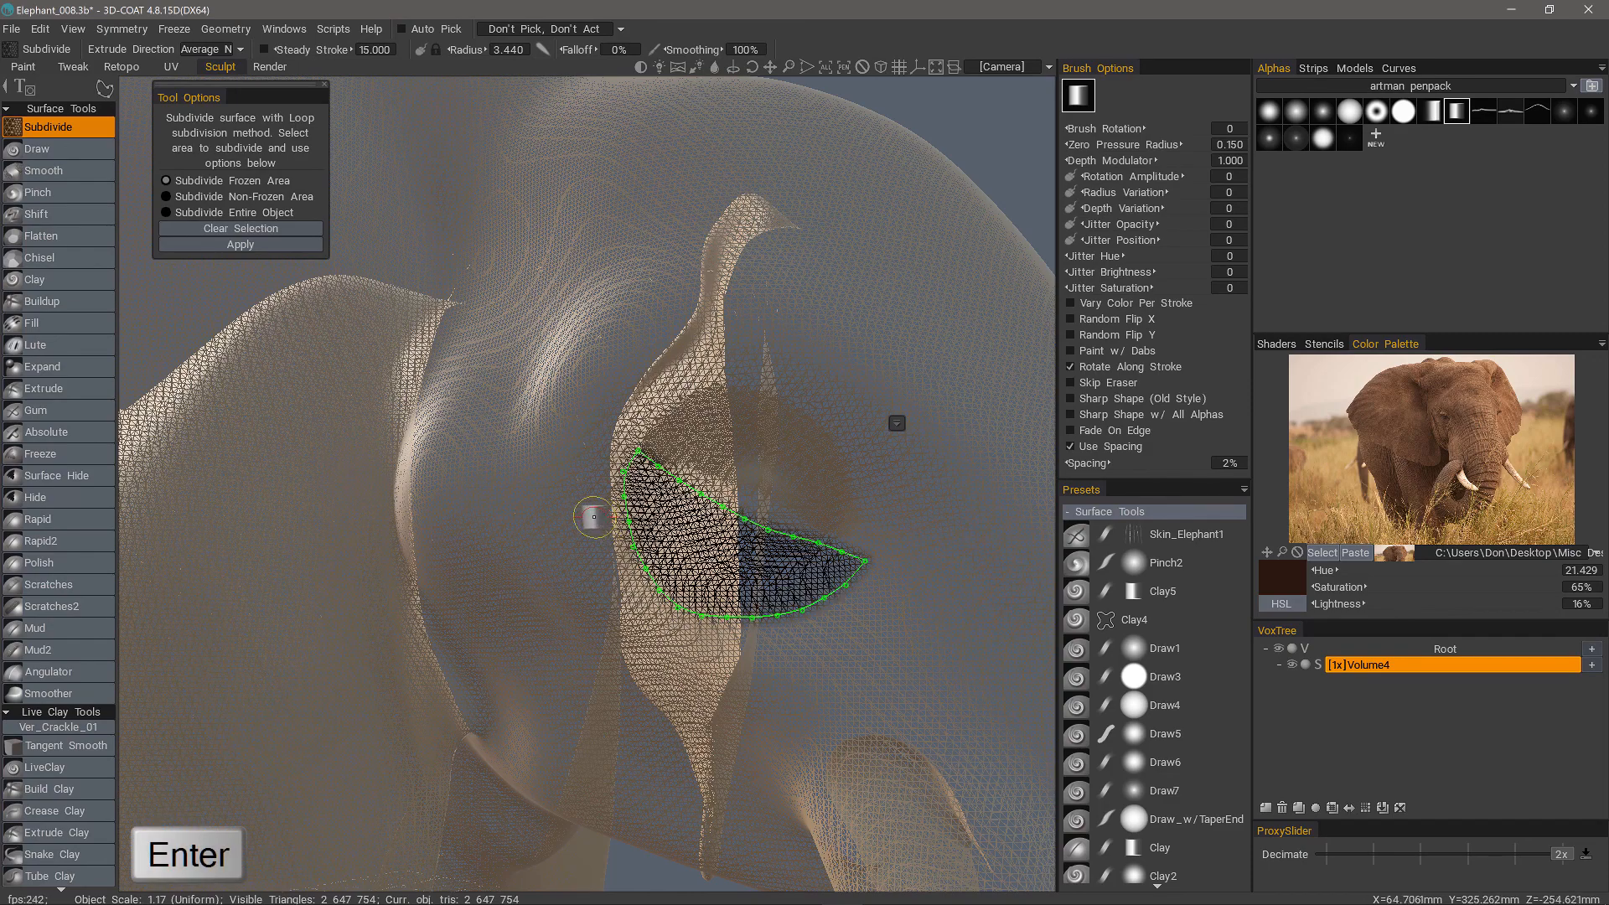
- Subdivide the frozen eye area once with the Subdivide Frozen Area option and discard the outline curve
scroll(553, 494, "down", 5)
left_click_drag(1005, 587, 930, 579, "alt")
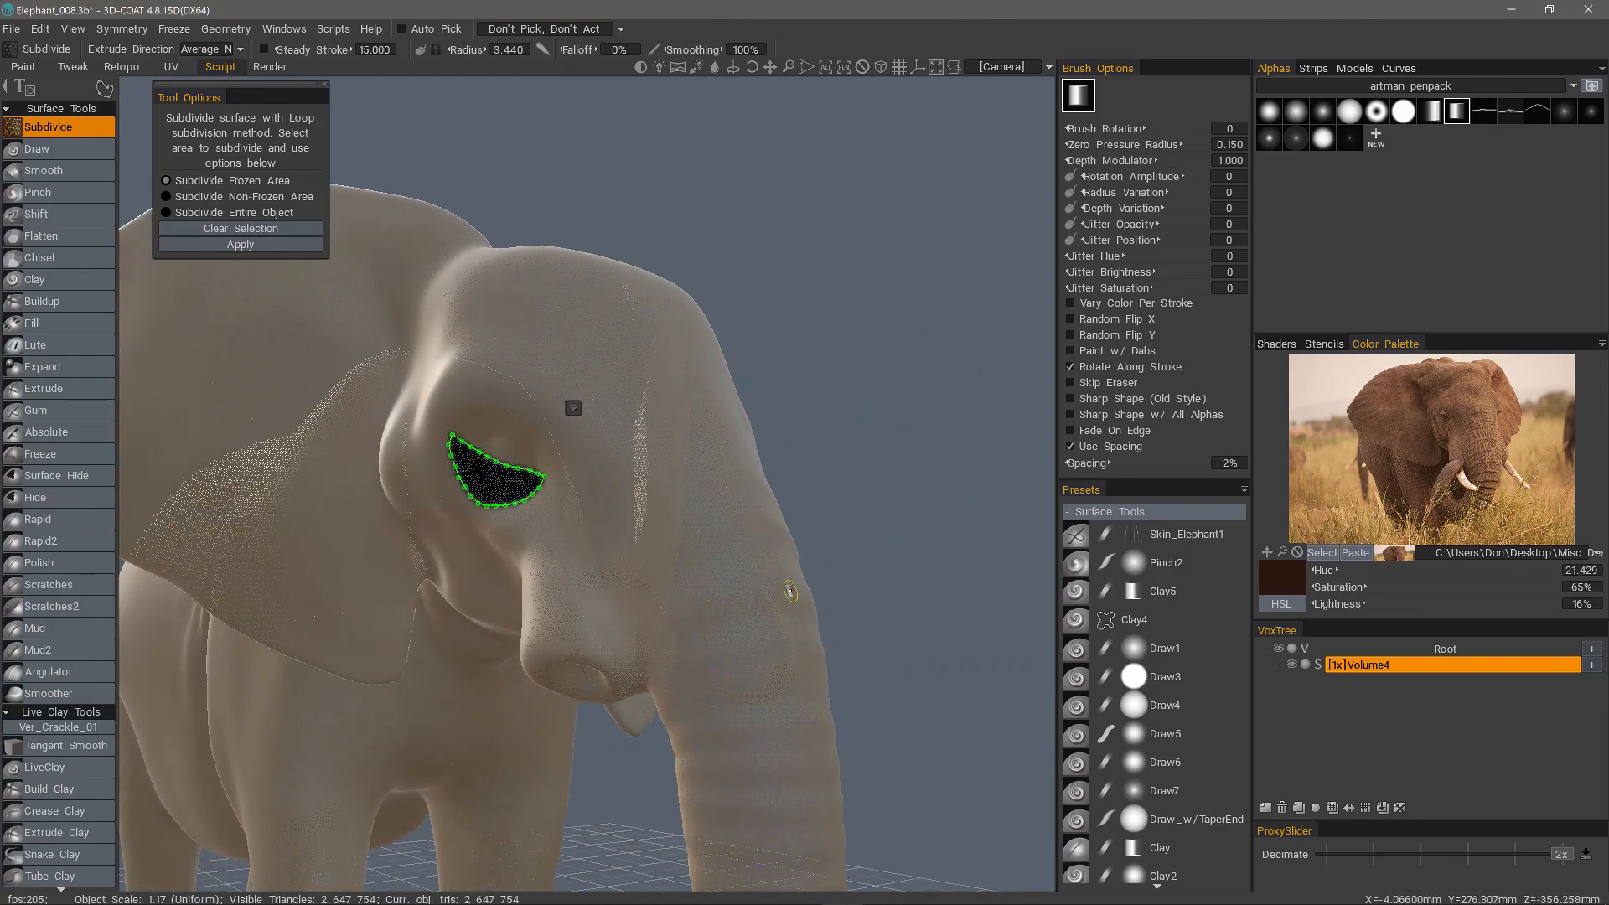
middle_click_drag(390, 488, 581, 488, "alt")
left_click_drag(582, 488, 688, 491, "alt")
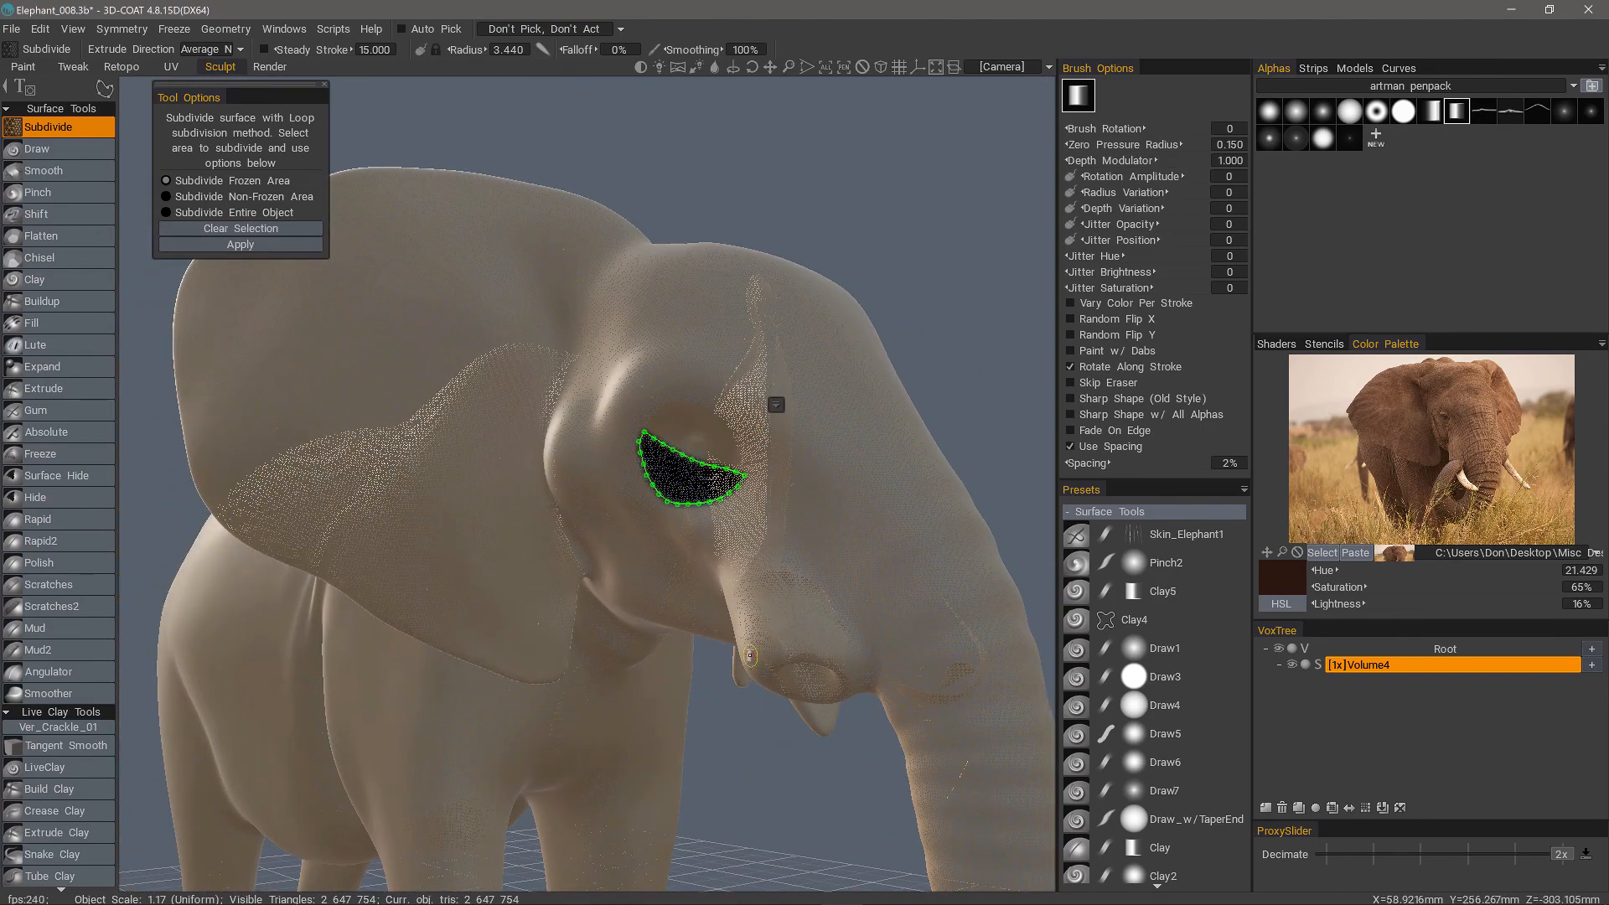
scroll(751, 654, "up", 5)
middle_click_drag(864, 494, 729, 492, "alt")
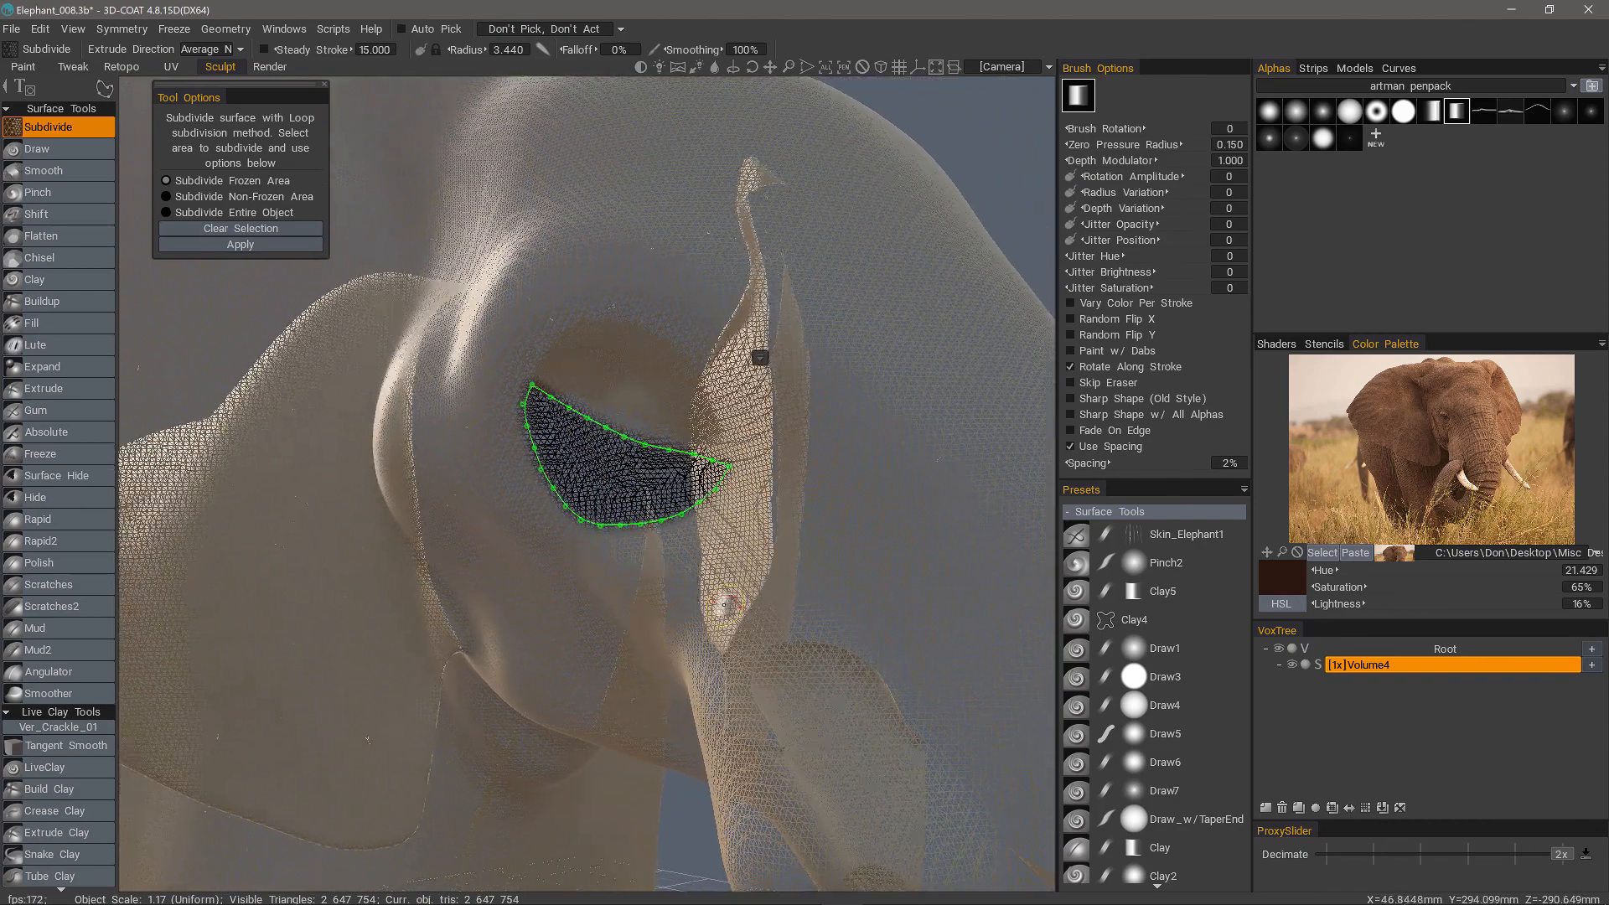
middle_click_drag(724, 604, 722, 645, "alt")
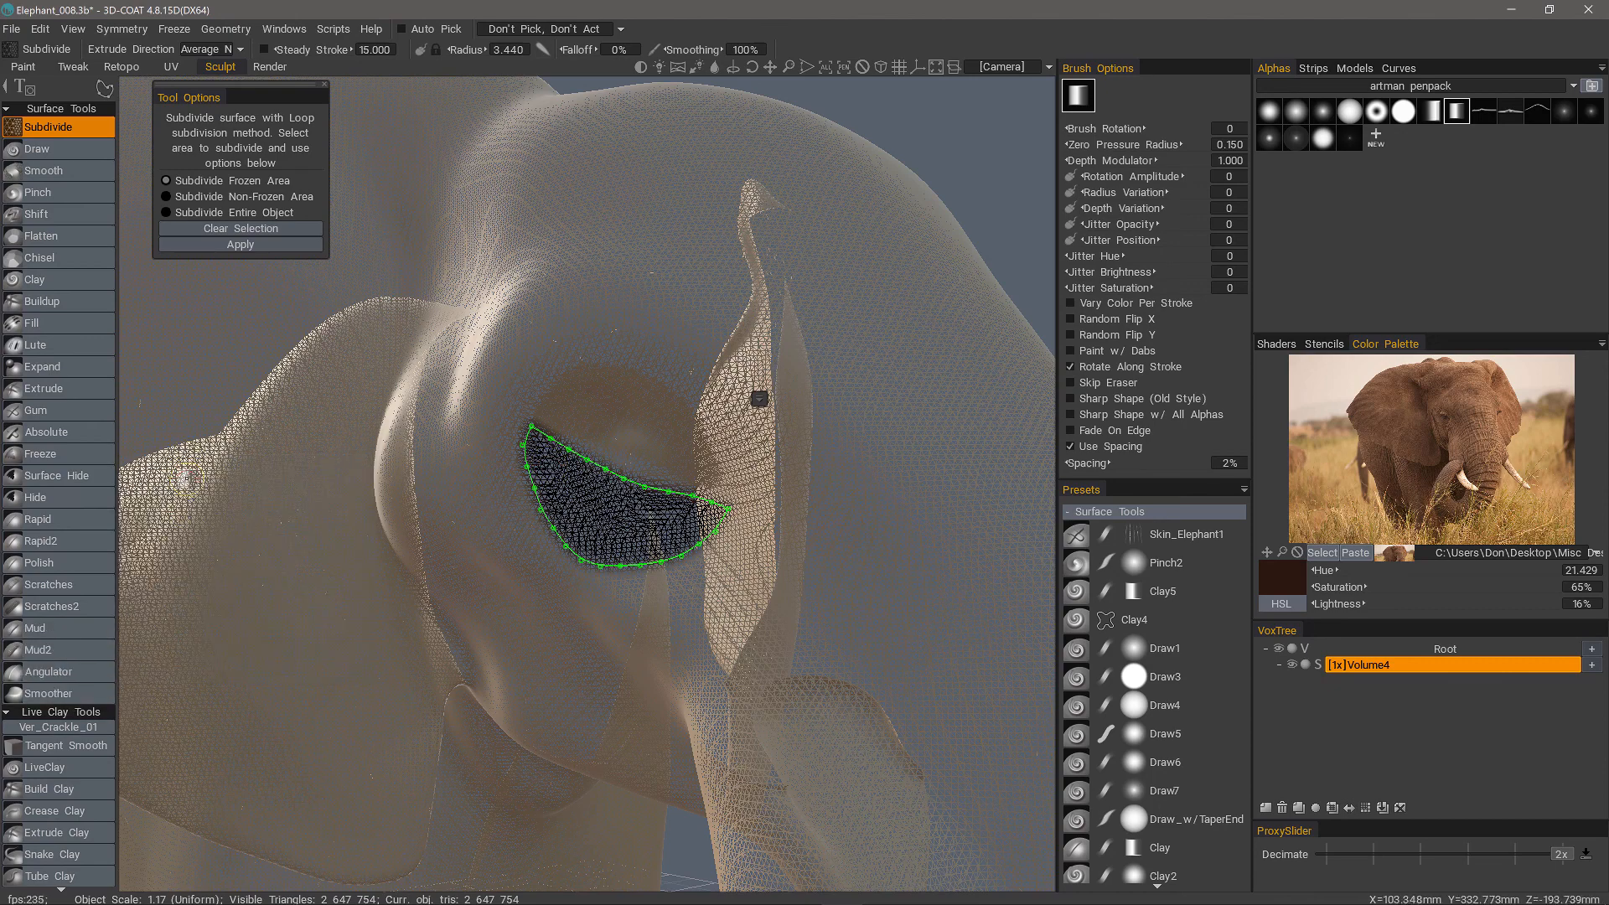
left_click_drag(744, 399, 731, 429, "alt")
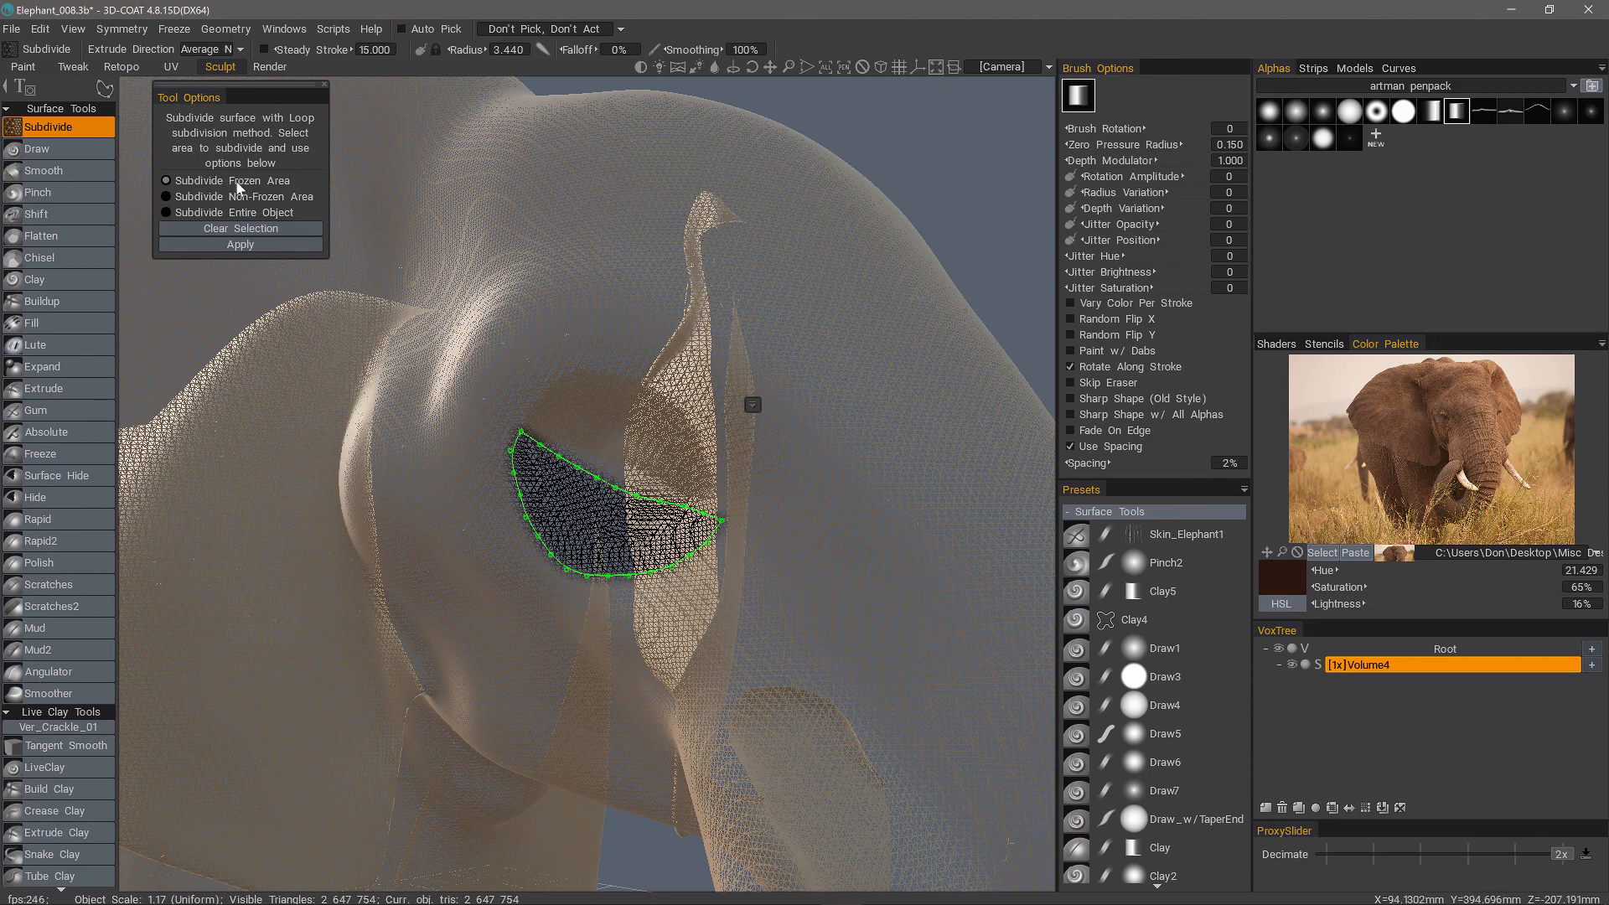
left_click(253, 245)
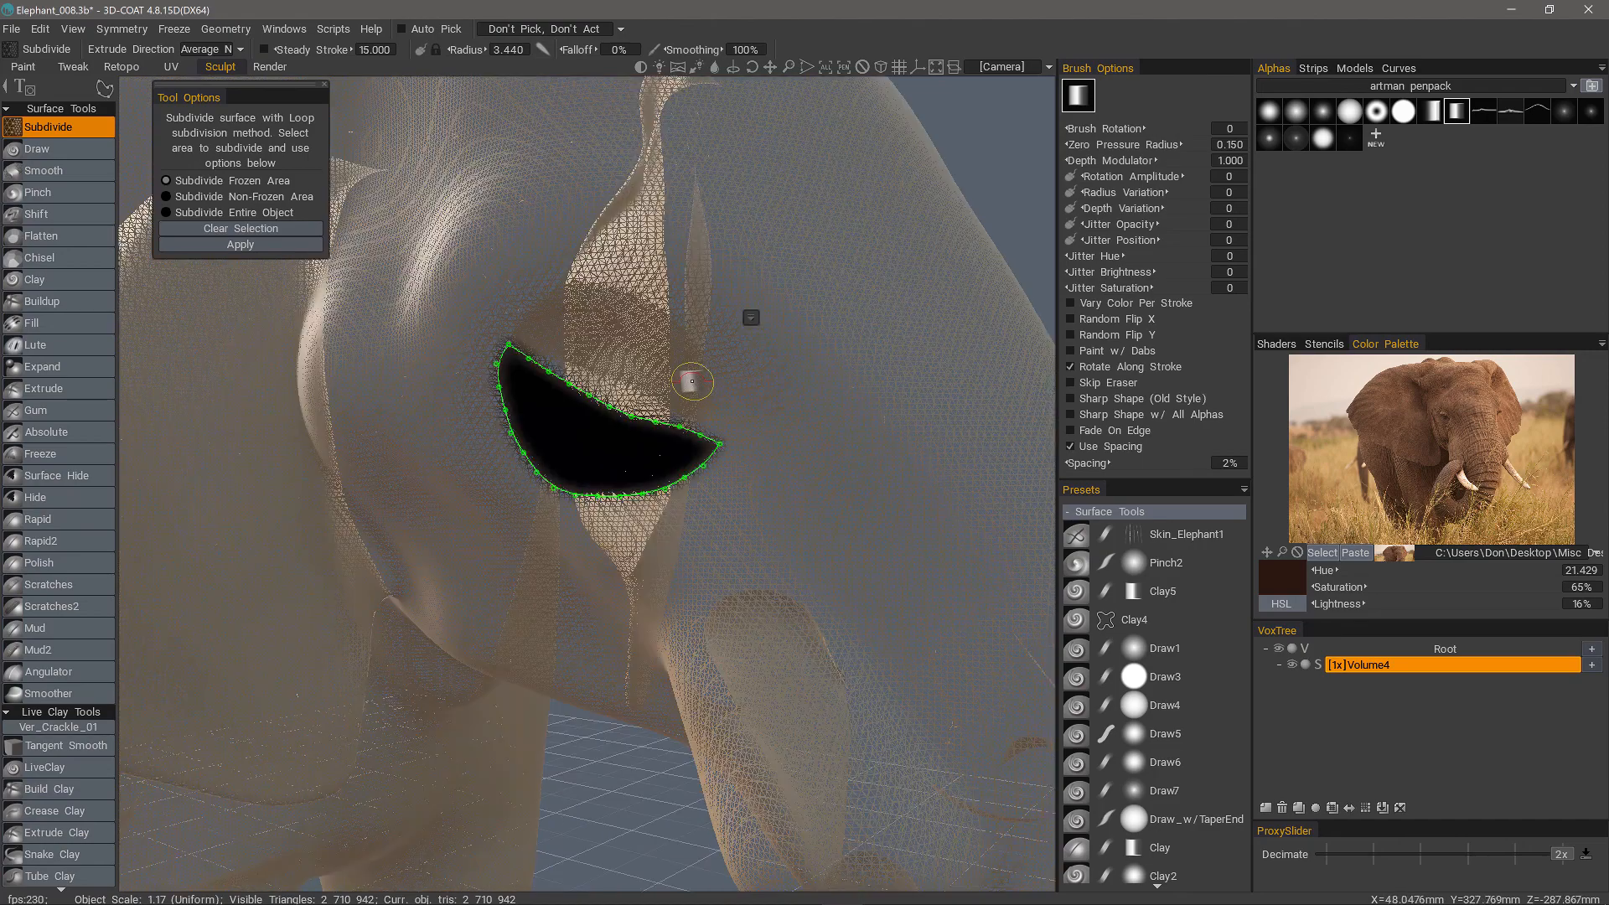
key("Escape")
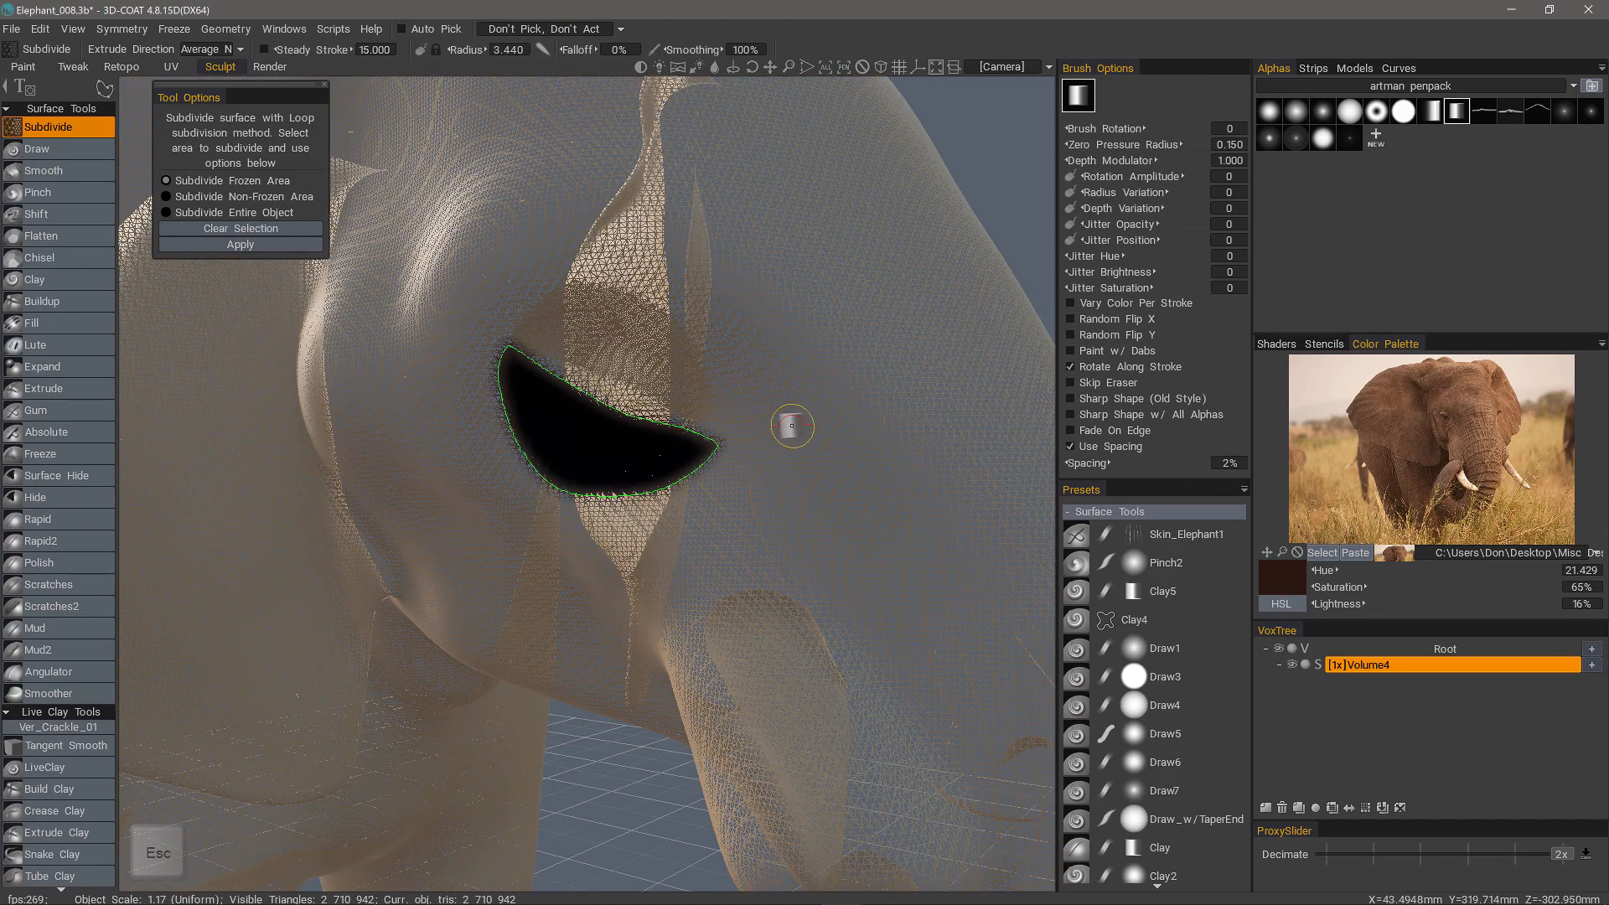
- Switch to the Freeze tool and hide the mesh wireframe
left_click_drag(825, 386, 114, 480, "alt")
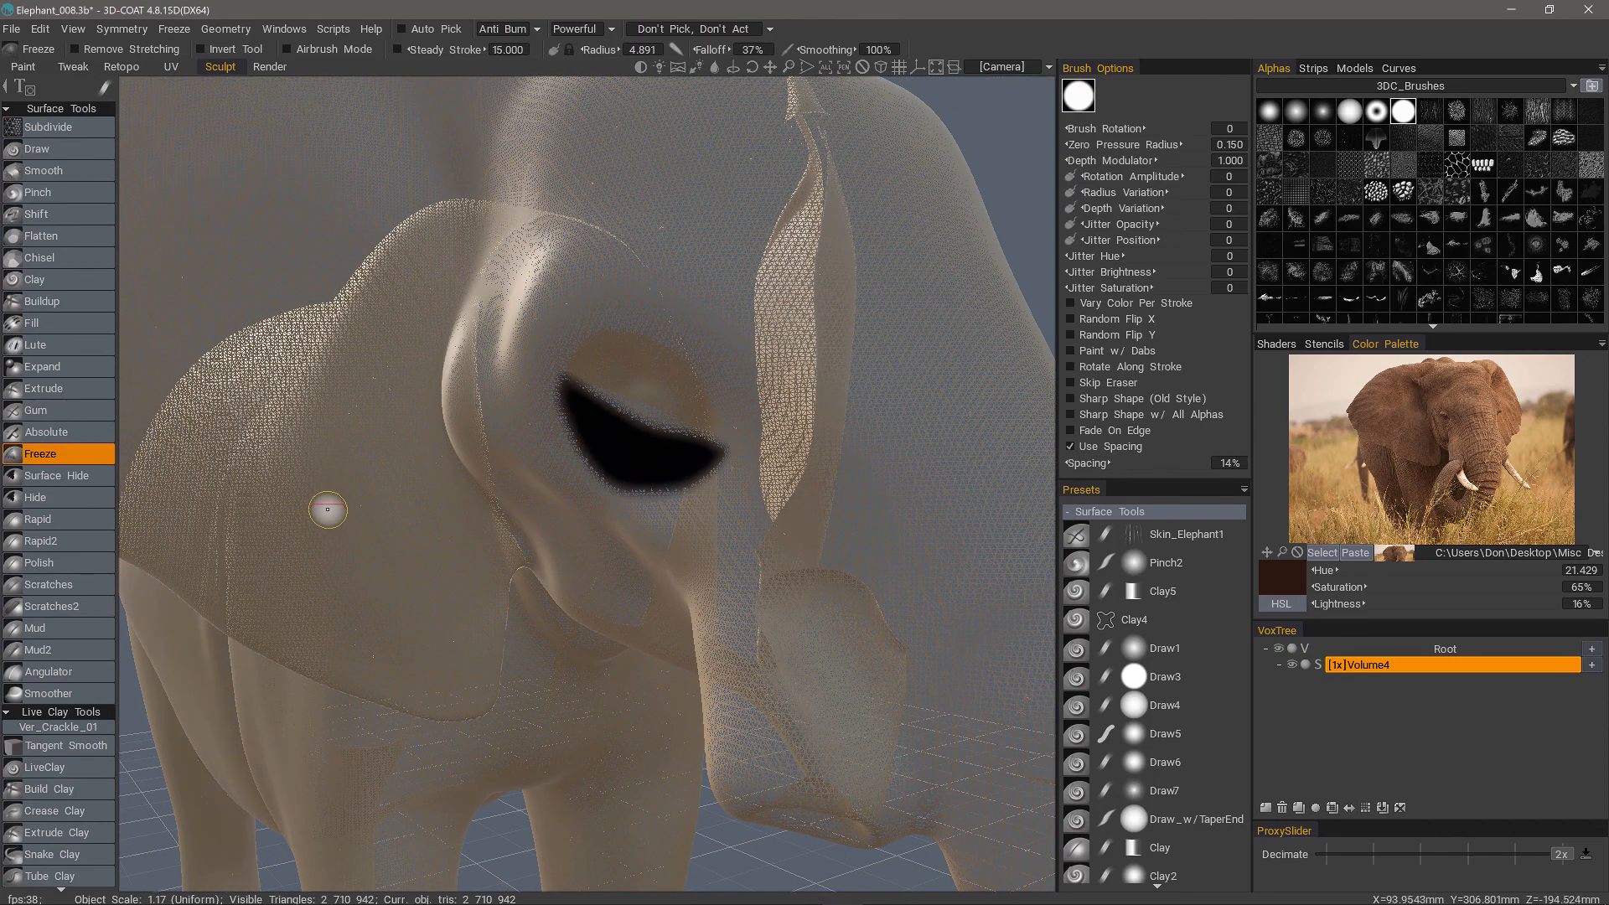
left_click_drag(330, 508, 589, 478, "alt")
key("4")
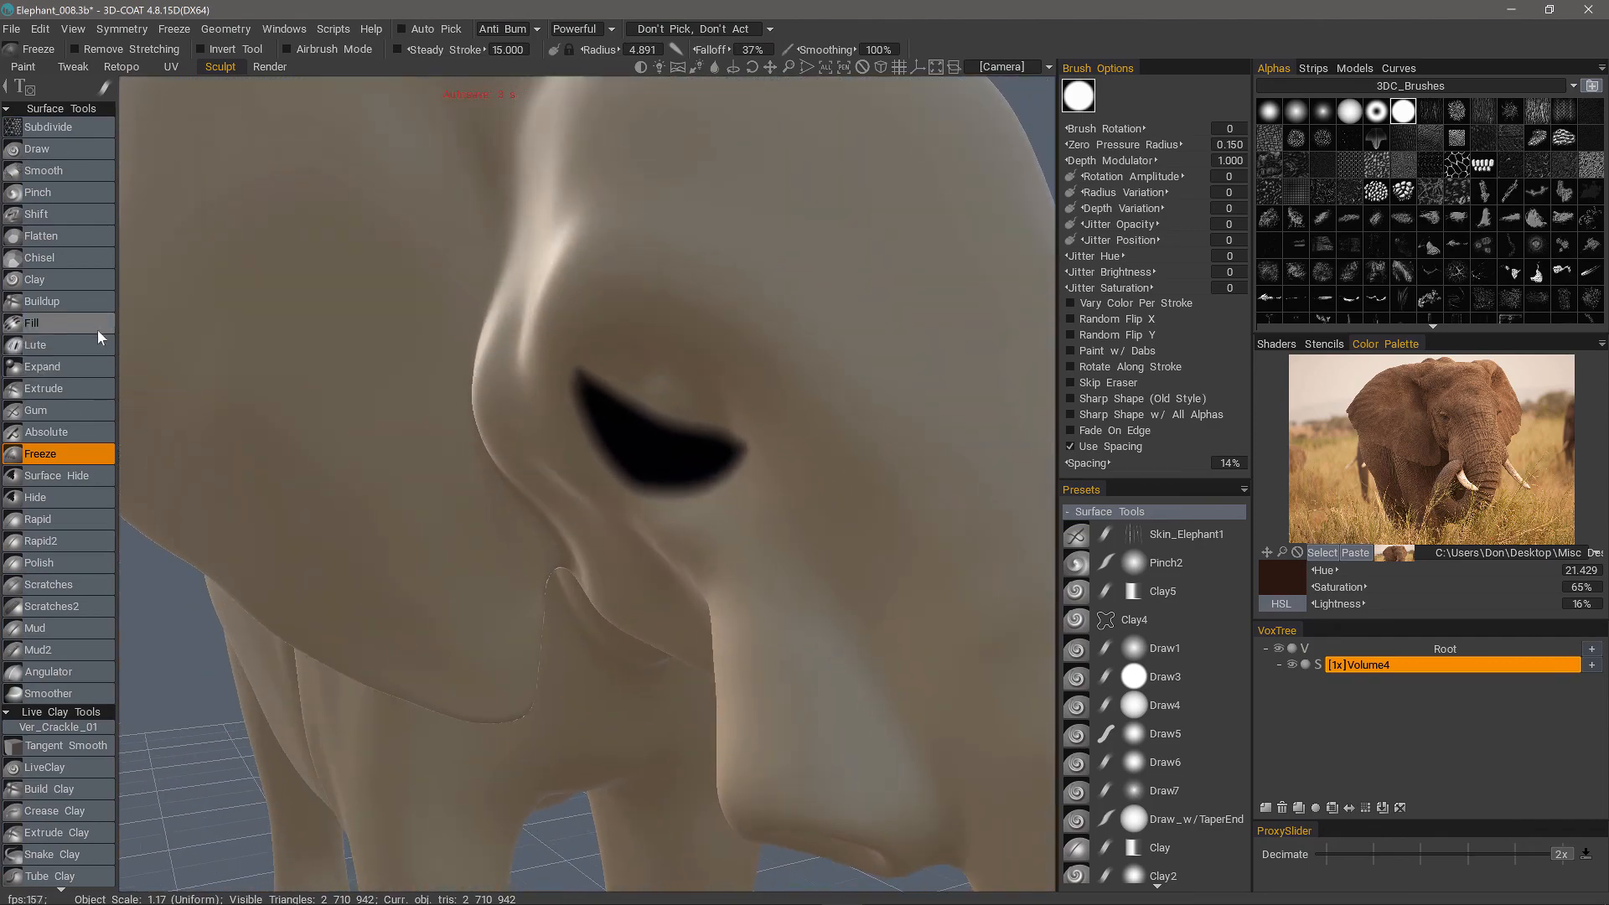
- Build up the upper eyelid along the frozen area's upper edge with Clay strokes at 8% depth and 21% falloff
left_click(84, 283)
scroll(646, 405, "up", 3)
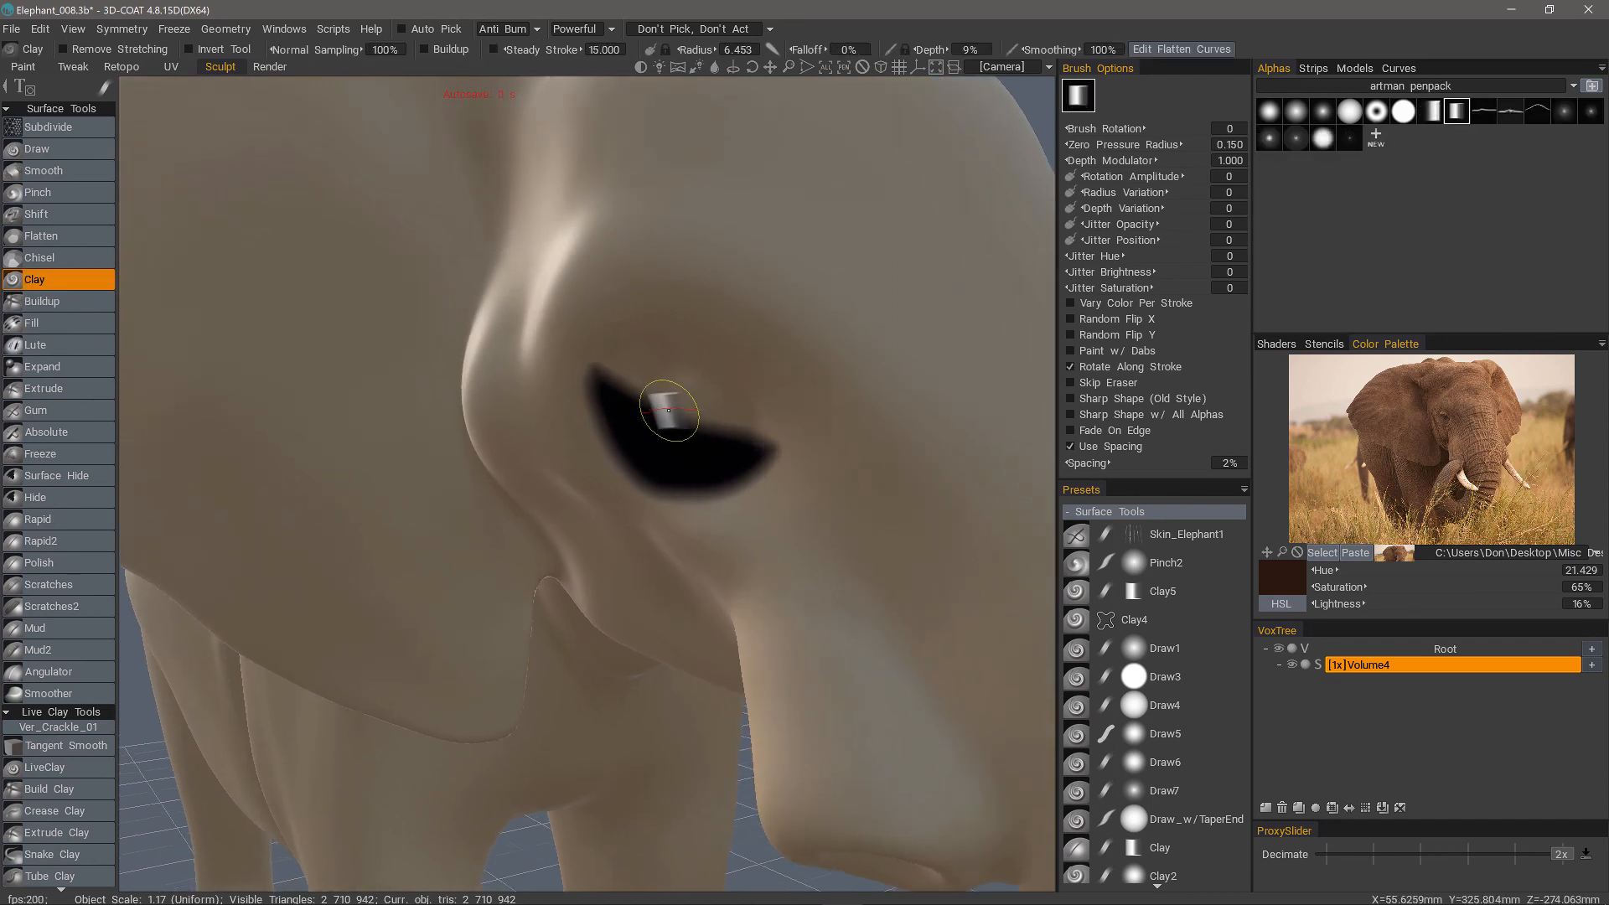
scroll(700, 289, "up", 2)
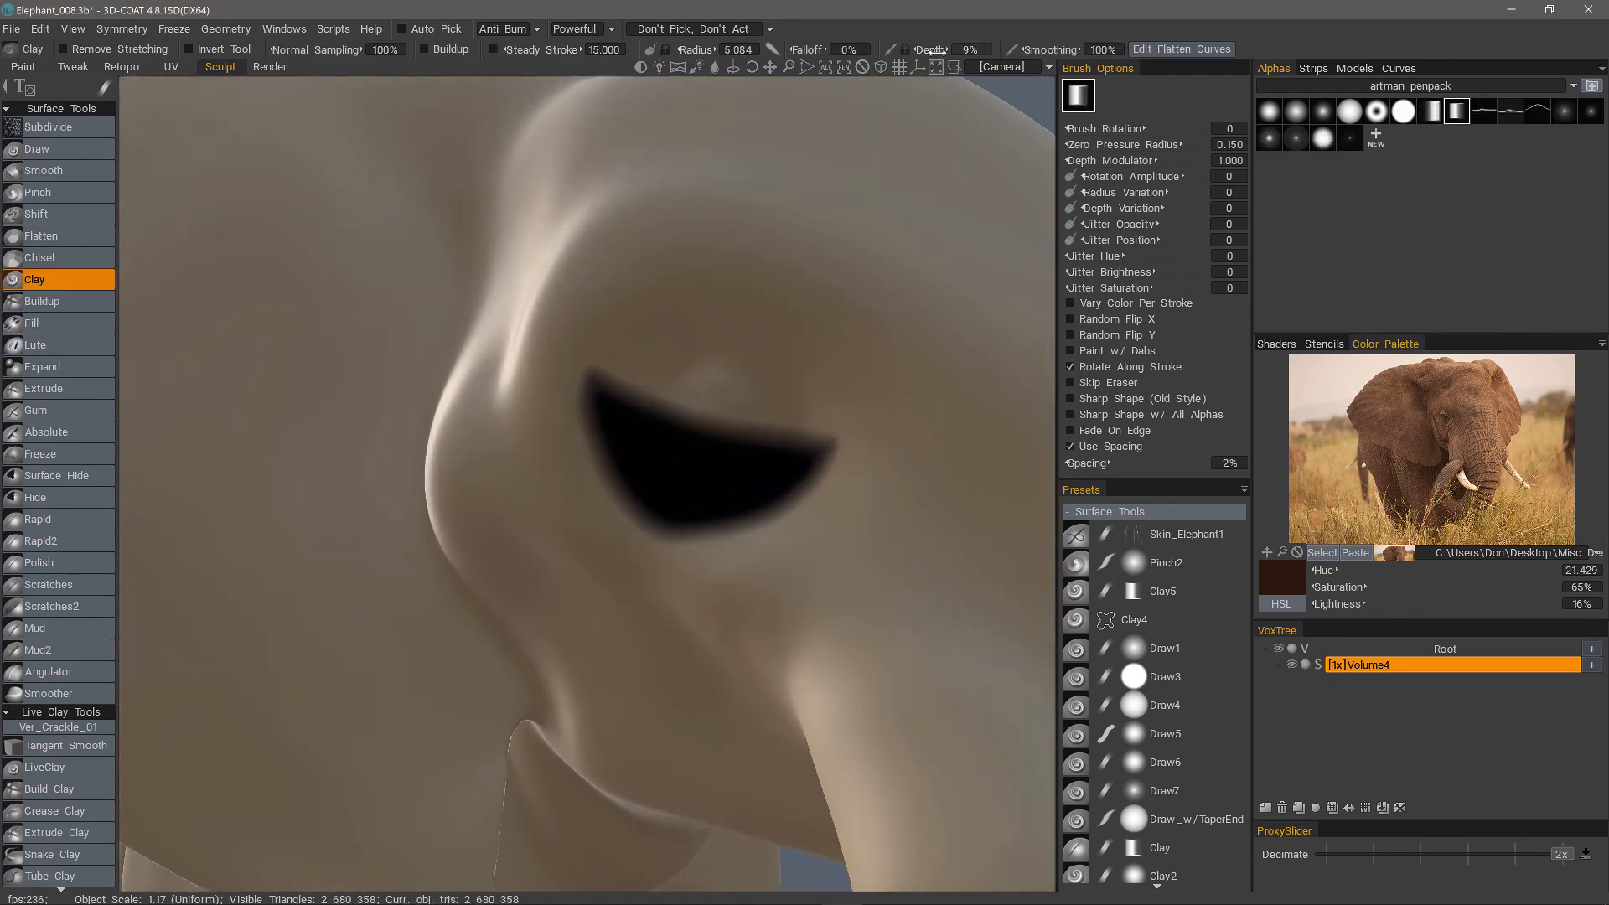
left_click_drag(933, 50, 858, 59)
mouse_move(796, 295)
left_mouse_down("alt")
mouse_move(718, 434)
mouse_move(687, 280)
mouse_move(708, 290)
left_mouse_up("alt")
mouse_move(739, 326)
left_mouse_down()
mouse_move(528, 265)
mouse_move(760, 334)
mouse_move(552, 291)
left_mouse_up()
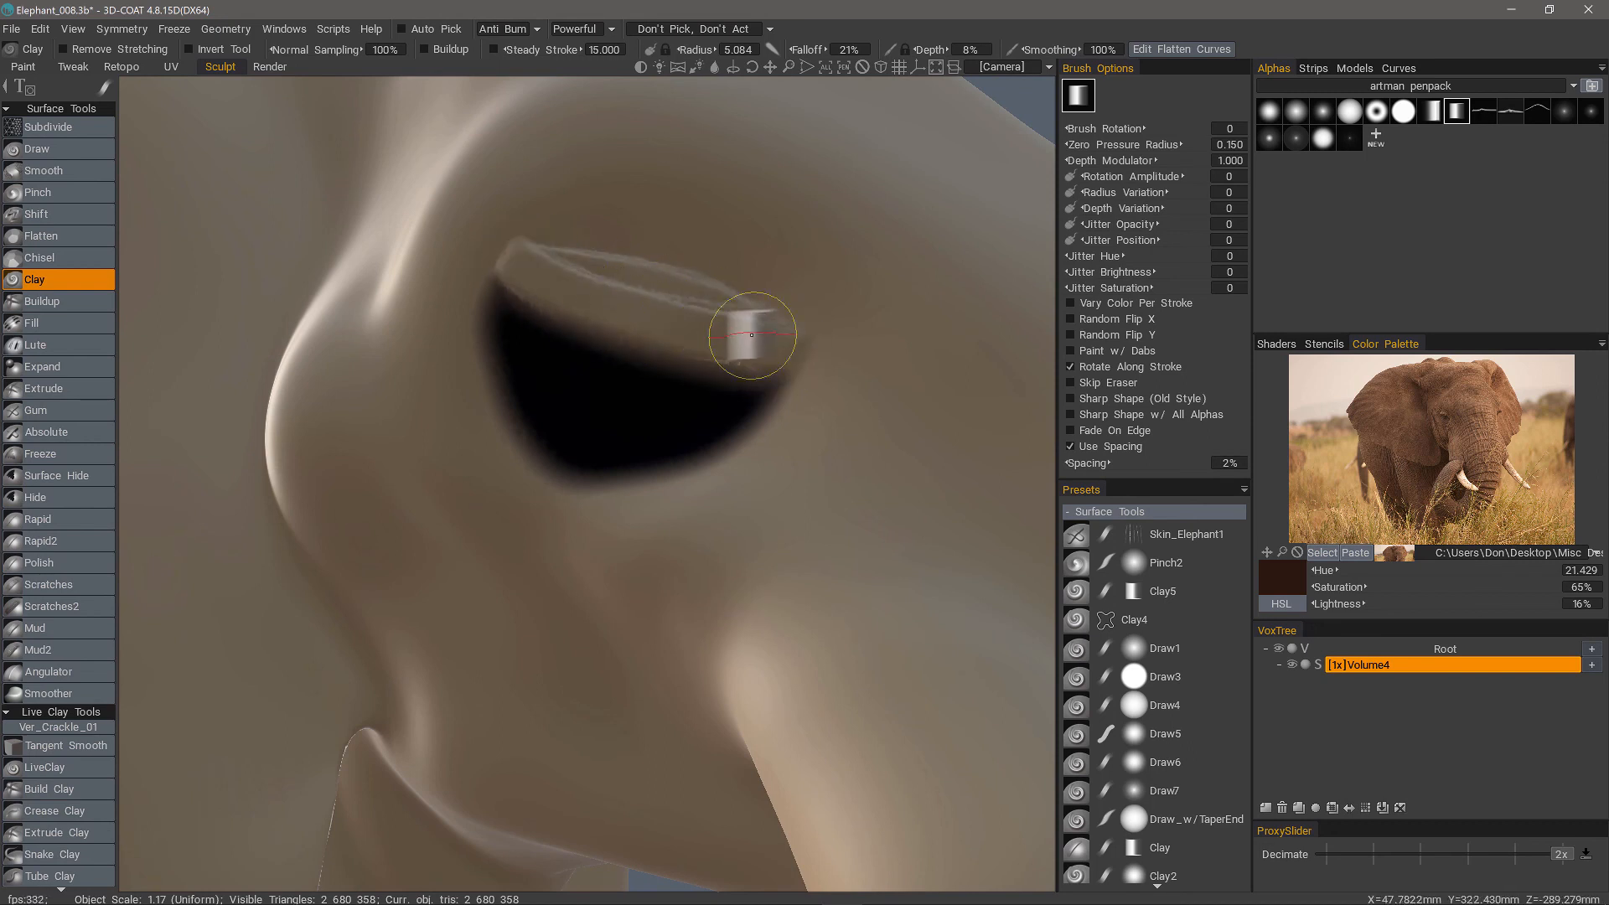
mouse_move(752, 335)
left_mouse_down()
mouse_move(556, 263)
mouse_move(734, 299)
mouse_move(627, 319)
mouse_move(682, 341)
mouse_move(524, 251)
mouse_move(718, 319)
left_mouse_up()
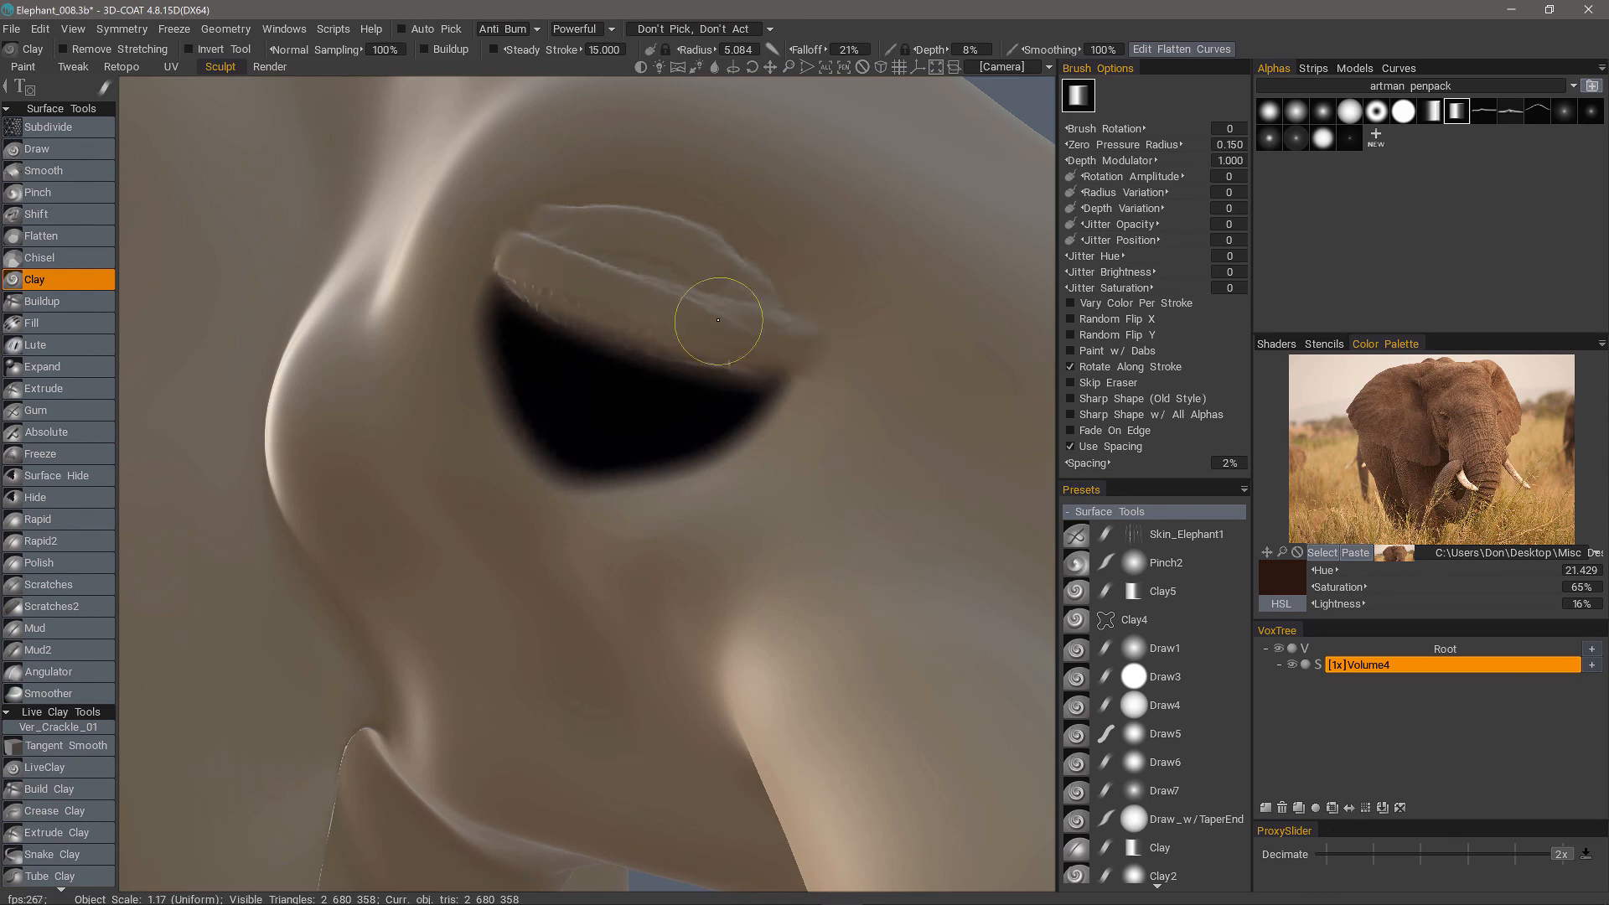
mouse_move(469, 232)
left_mouse_down()
mouse_move(819, 330)
mouse_move(801, 302)
mouse_move(539, 212)
mouse_move(603, 201)
left_mouse_up()
- Clear the freeze from the eye area after checking the new eyelid
right_click_drag(604, 201, 537, 368, "alt")
mouse_move(536, 369)
left_mouse_down("alt")
mouse_move(442, 402)
mouse_move(611, 420)
left_mouse_up("alt")
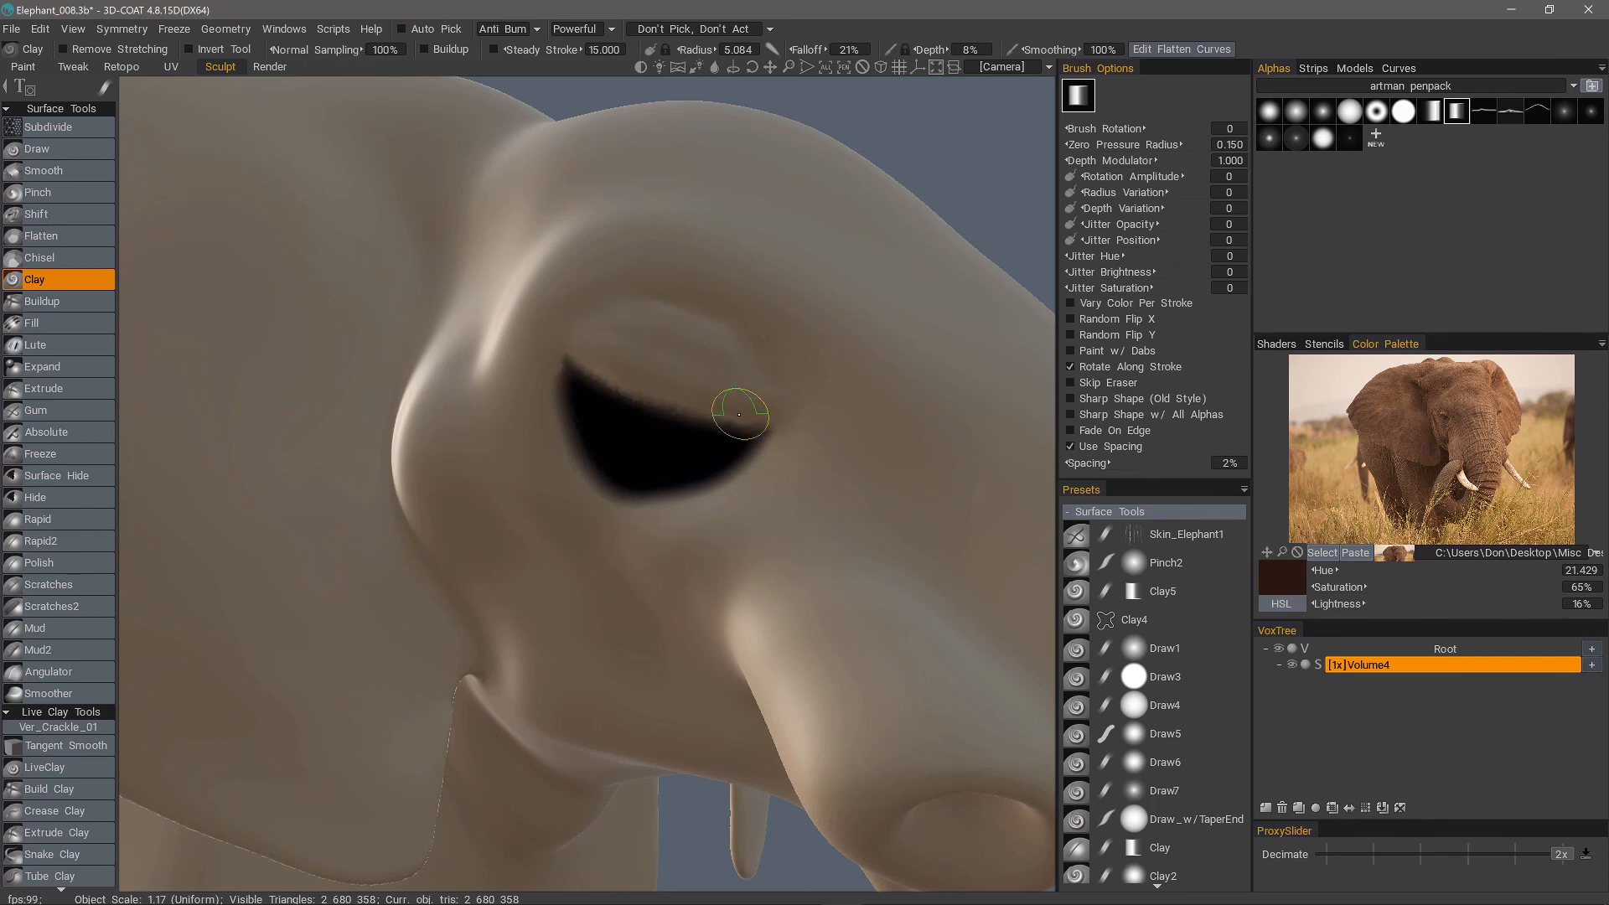
left_click_drag(807, 457, 544, 419, "alt")
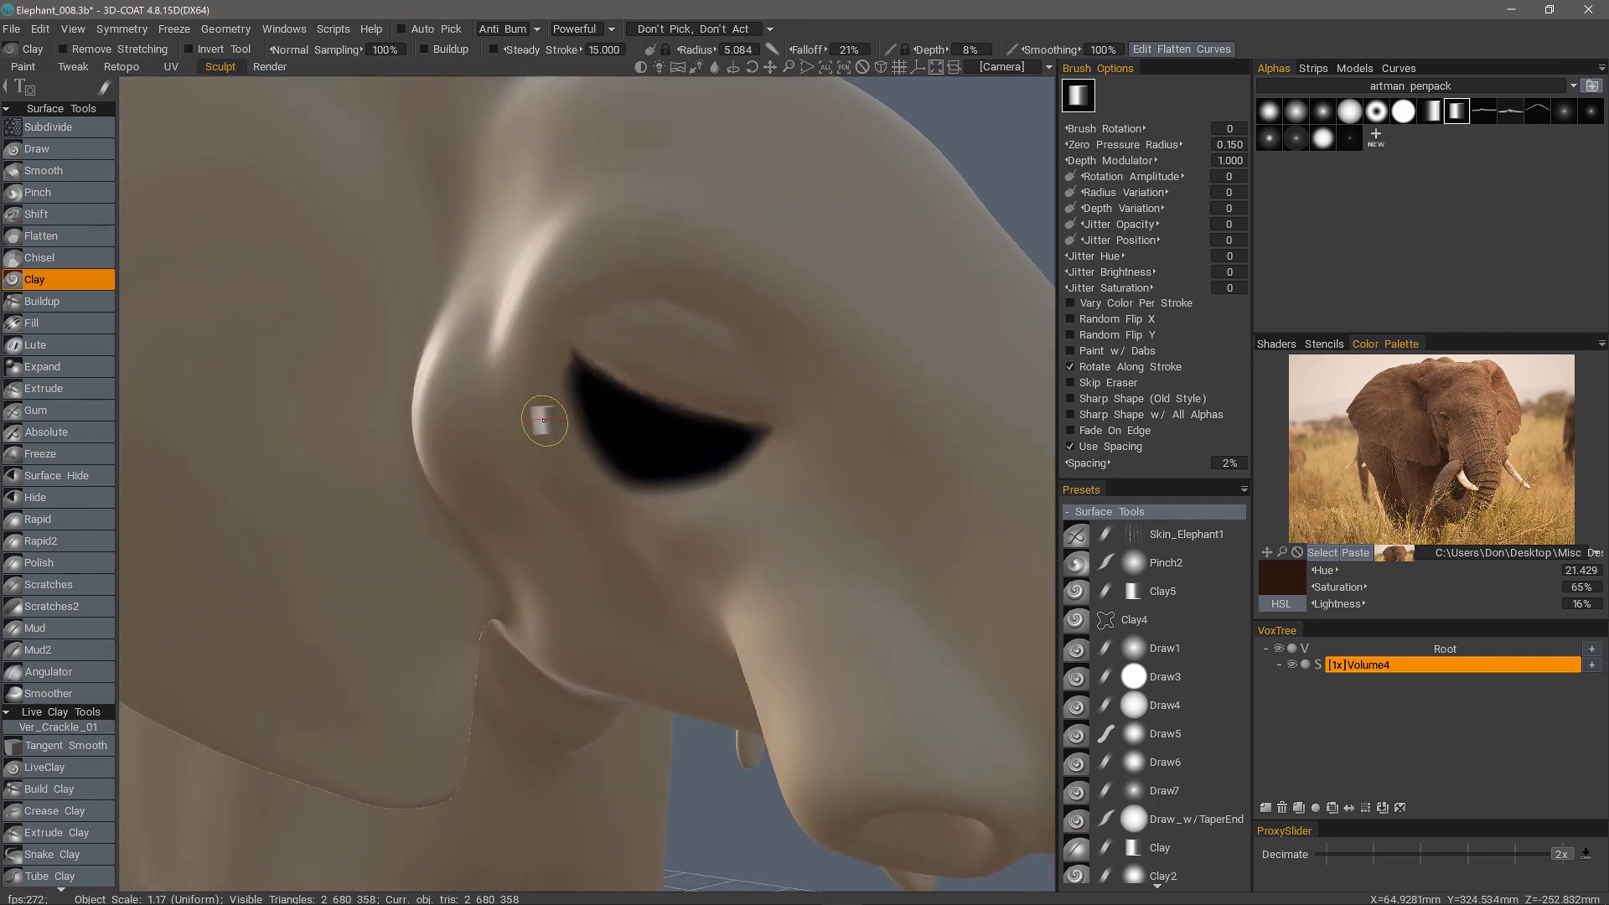
key("ctrl+d")
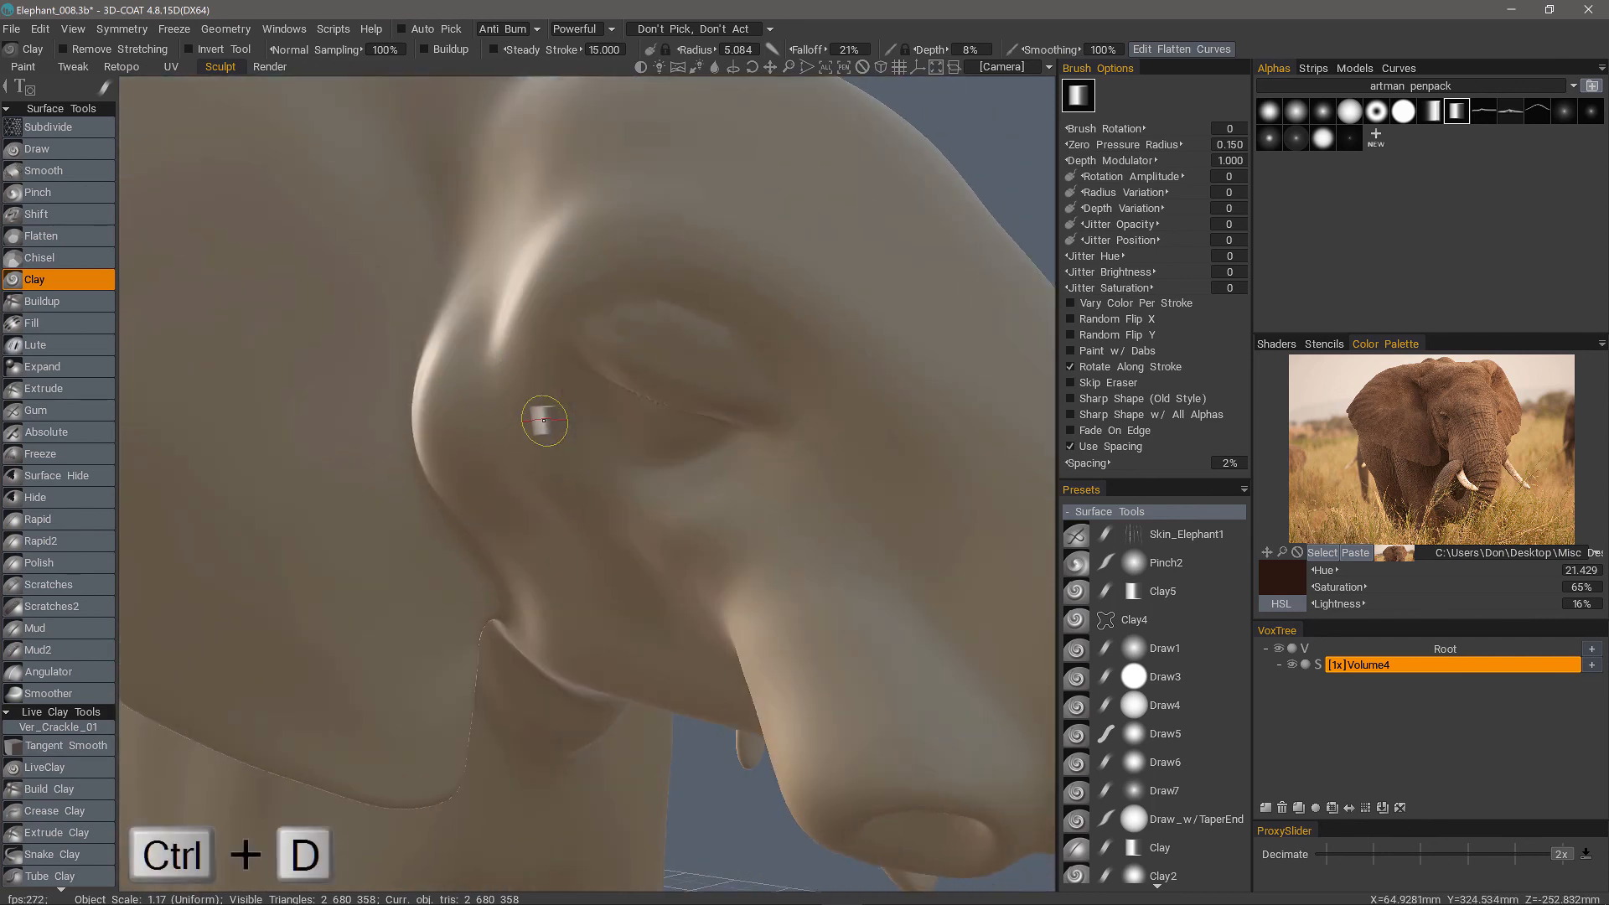
- Sharpen the eyelid folds around the elephant's eye with the Pinch tool at 50% strength and 190% depth
left_click_drag(543, 420, 724, 382, "alt")
key("4")
key("4")
scroll(721, 387, "down", 3)
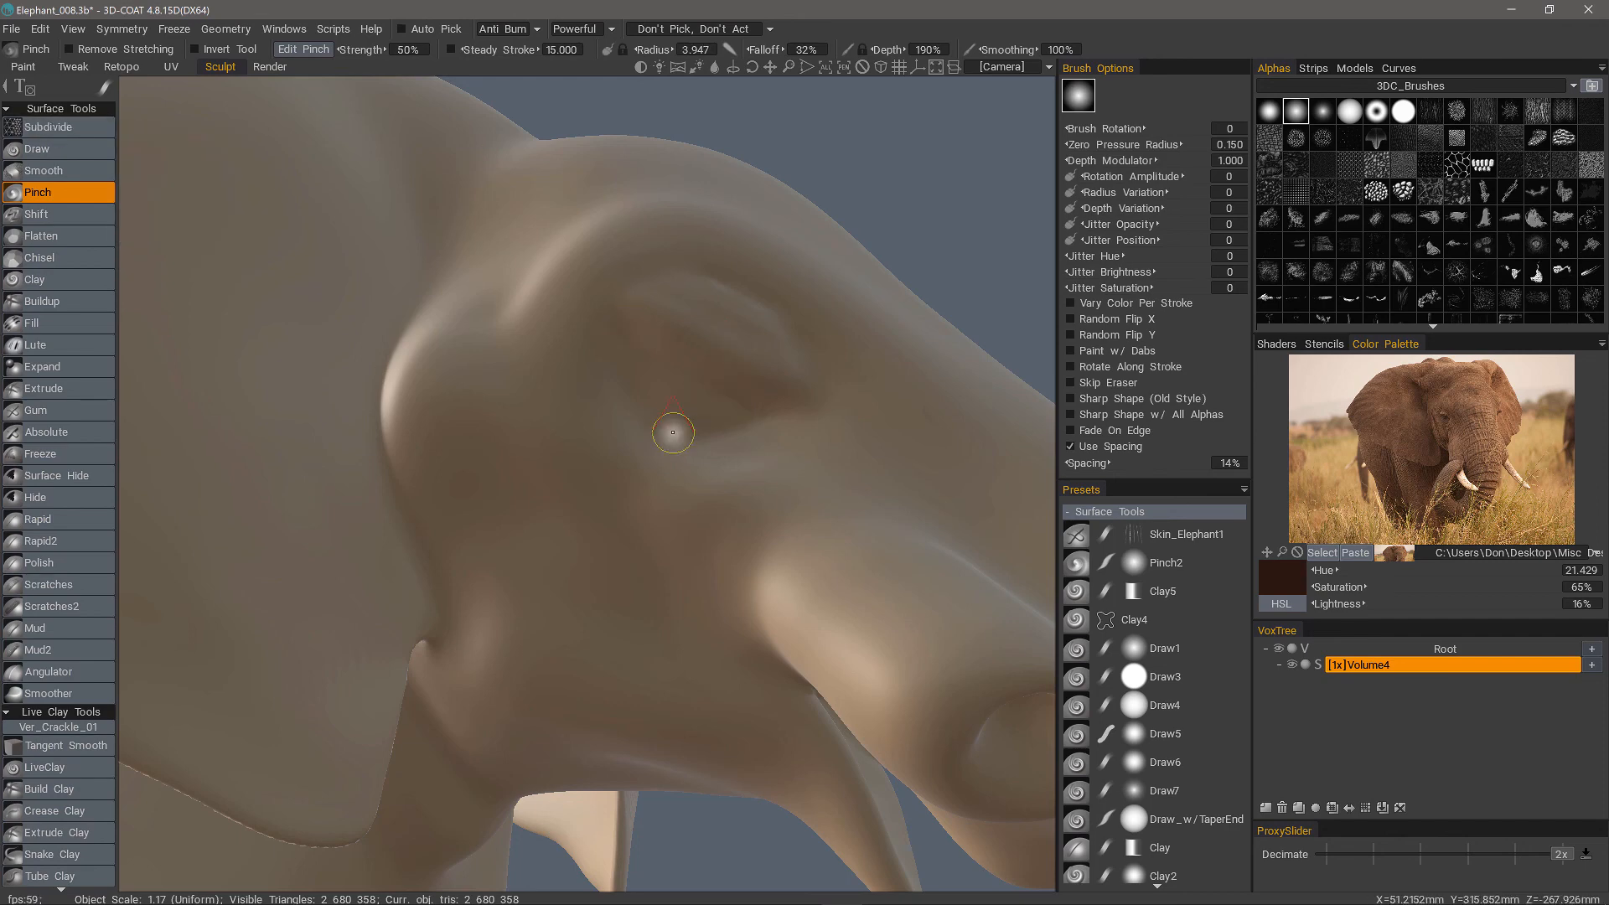
left_click_drag(712, 373, 736, 267, "alt")
right_click_drag(678, 256, 658, 361, "alt")
mouse_move(658, 360)
left_mouse_down("alt")
mouse_move(637, 444)
mouse_move(650, 476)
mouse_move(671, 369)
left_mouse_up("alt")
left_click_drag(759, 525, 601, 516, "alt")
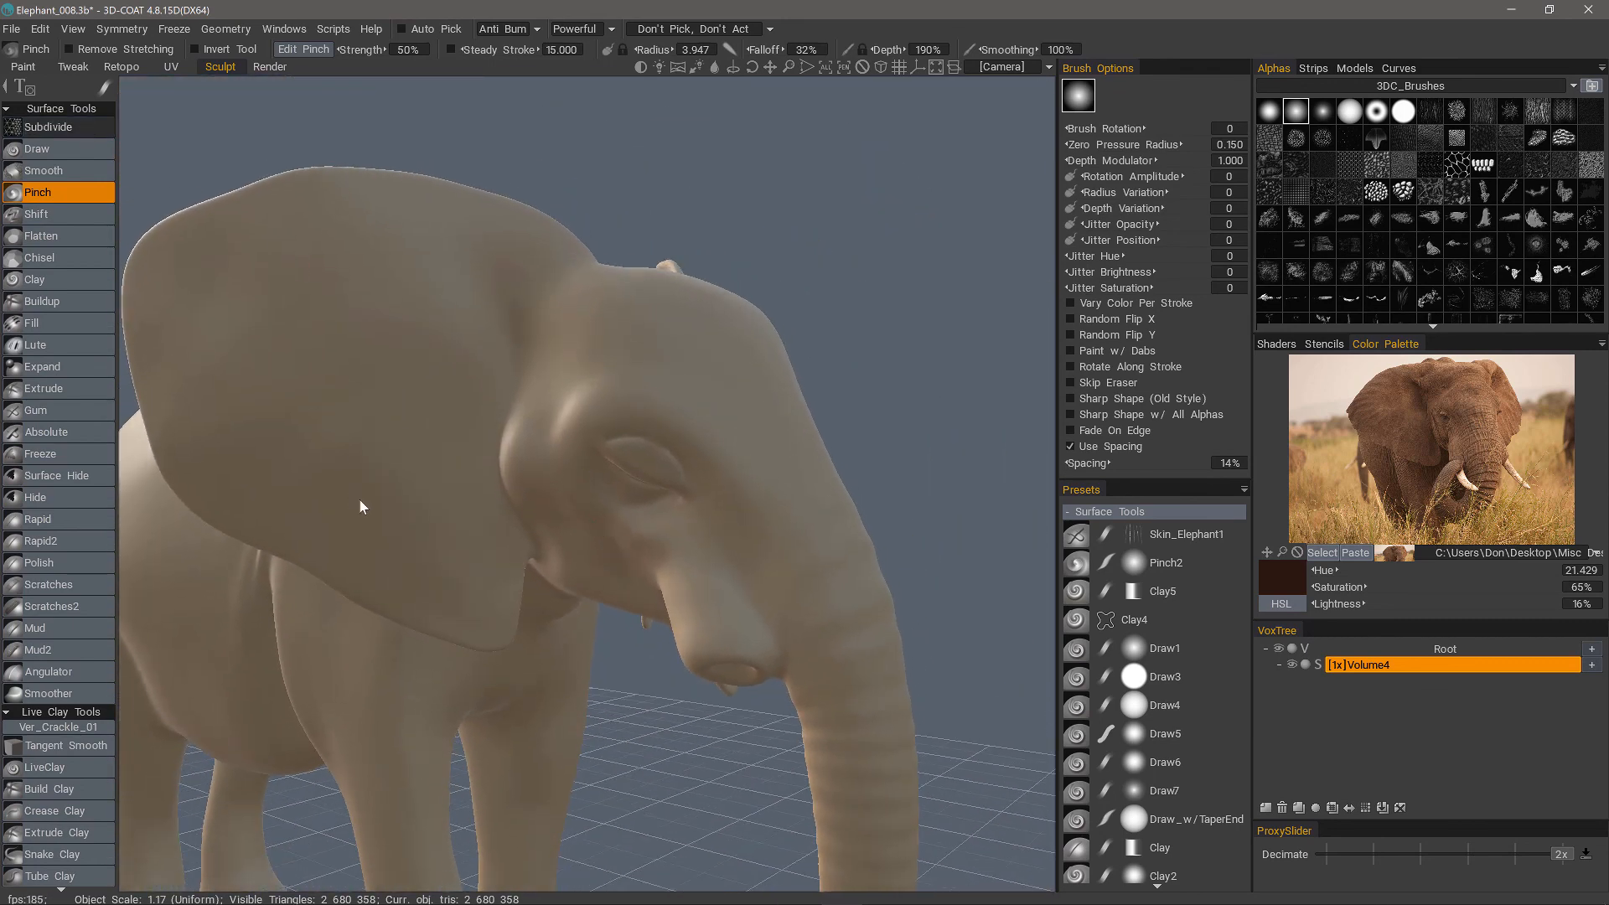
- Mark a strip along the brow above the eye with the Subdivide tool for frozen-area subdivision
left_click(48, 127)
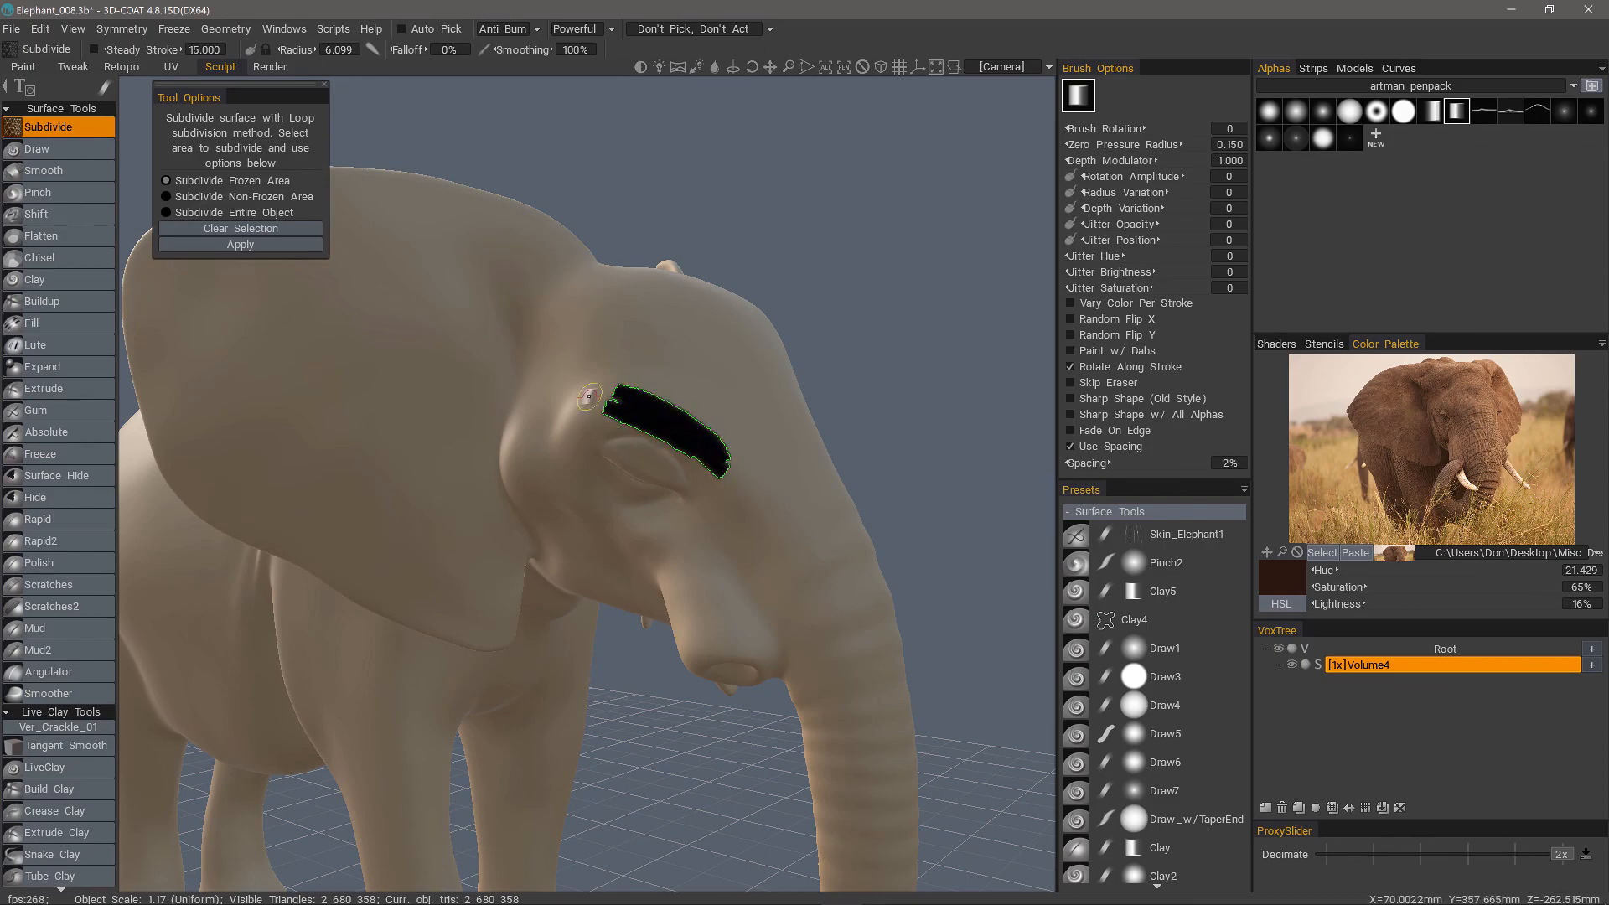